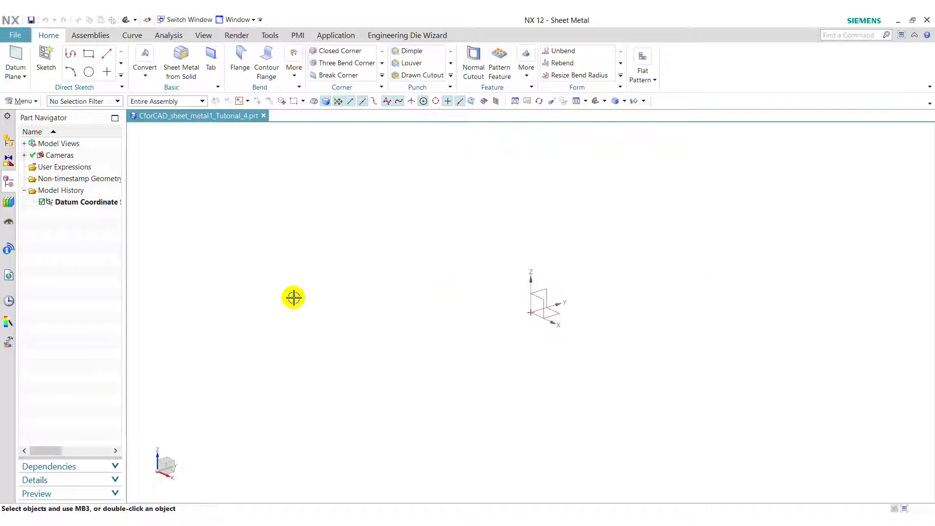
- Start a Contour Flange and create its section sketch on the datum plane
click(267, 64)
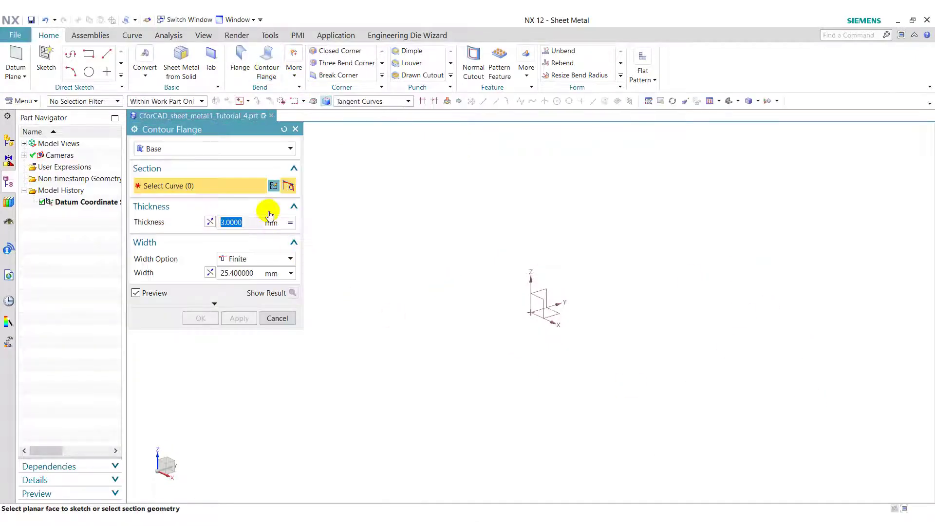
click(272, 188)
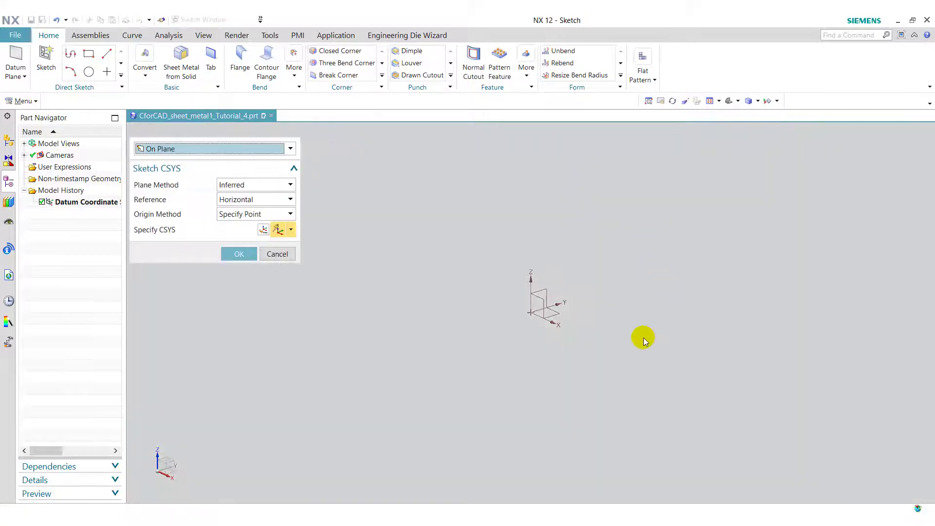
click(546, 292)
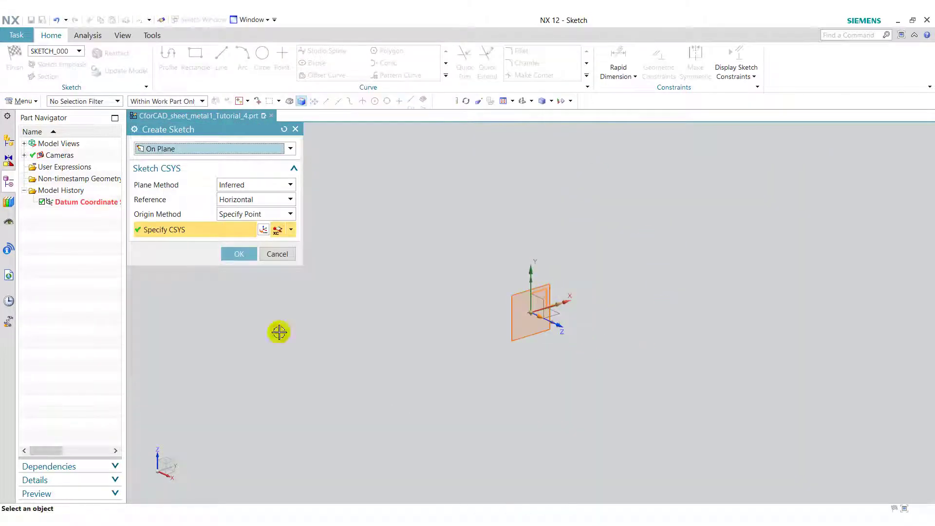
click(238, 253)
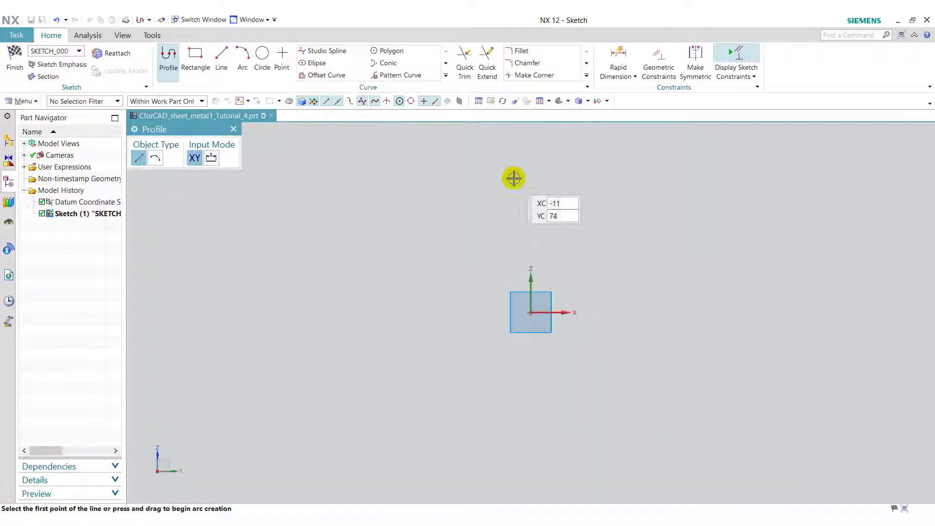
- Draw an inverted-L profile: a horizontal top line and a vertical line down from its left end
click(588, 170)
click(395, 170)
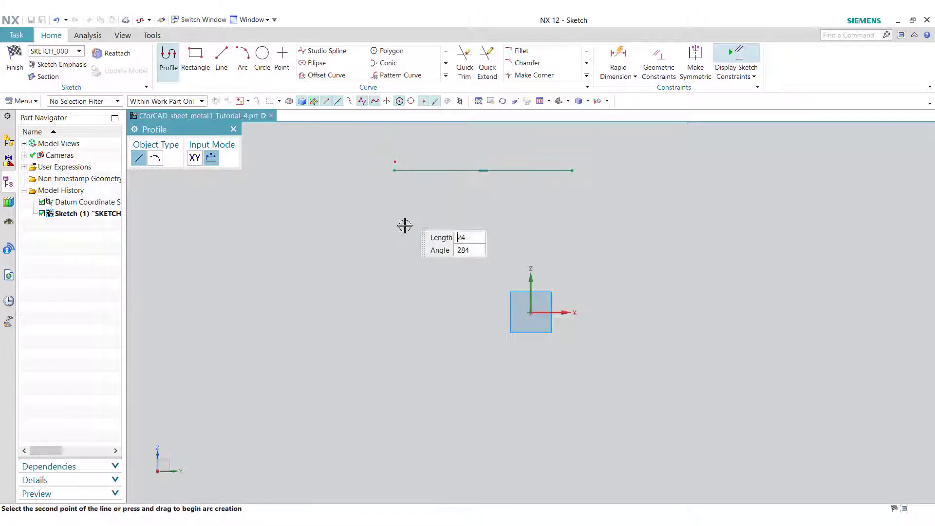
click(394, 330)
click(233, 128)
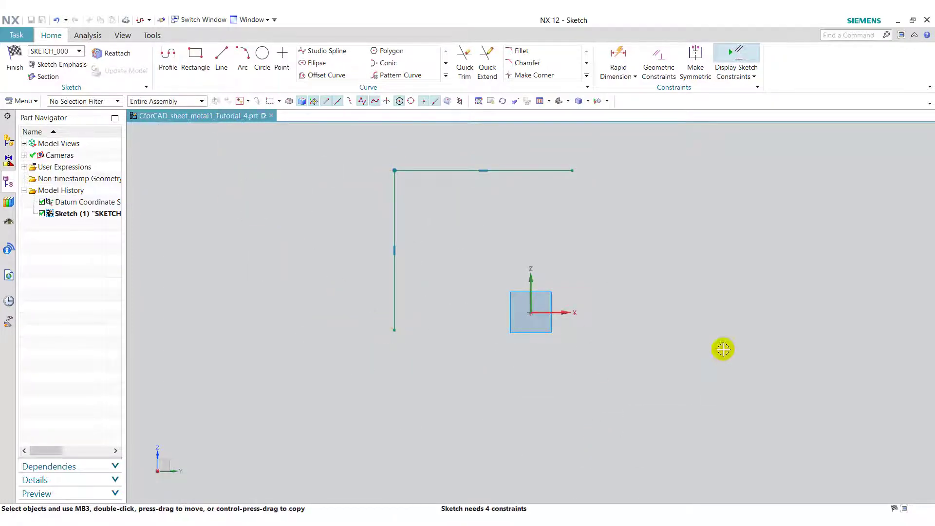
click(659, 61)
- Make the two lines equal length and align the top line's midpoint vertically with the origin
click(423, 373)
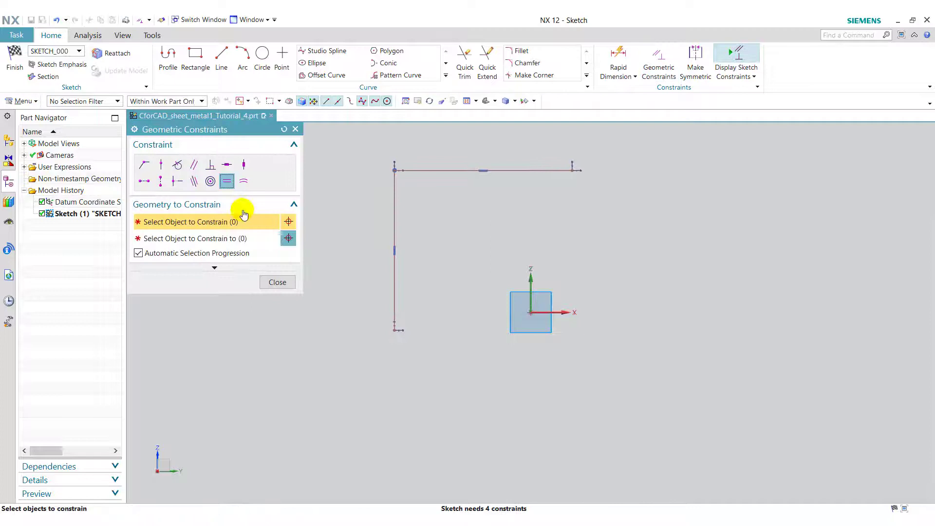
click(438, 175)
click(395, 208)
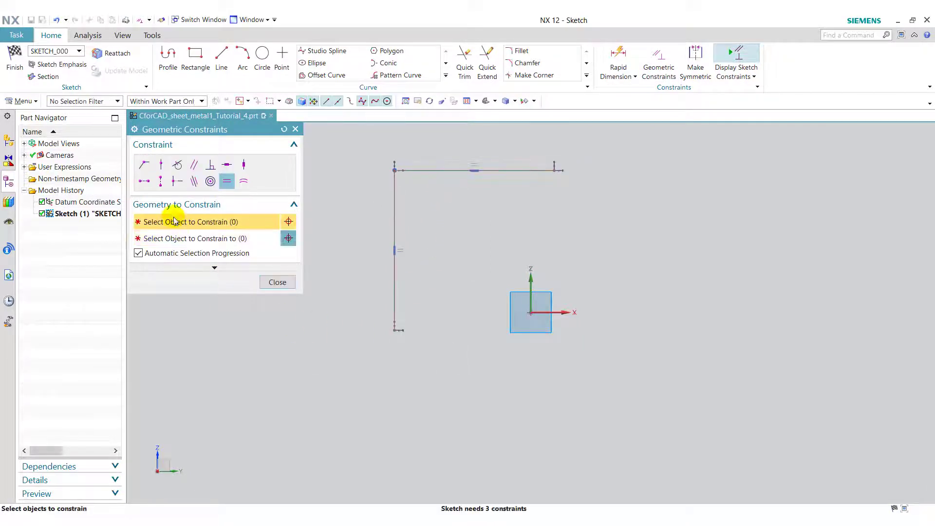
click(145, 182)
click(160, 182)
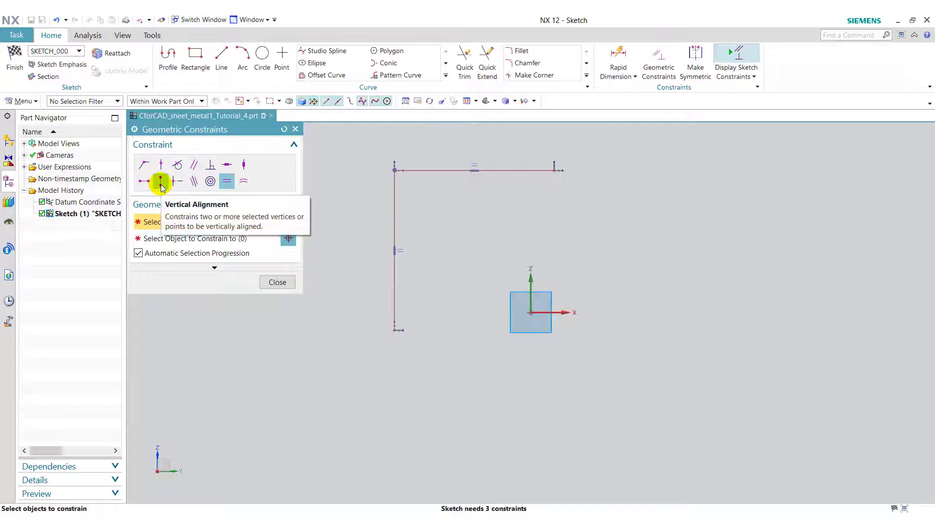
click(475, 171)
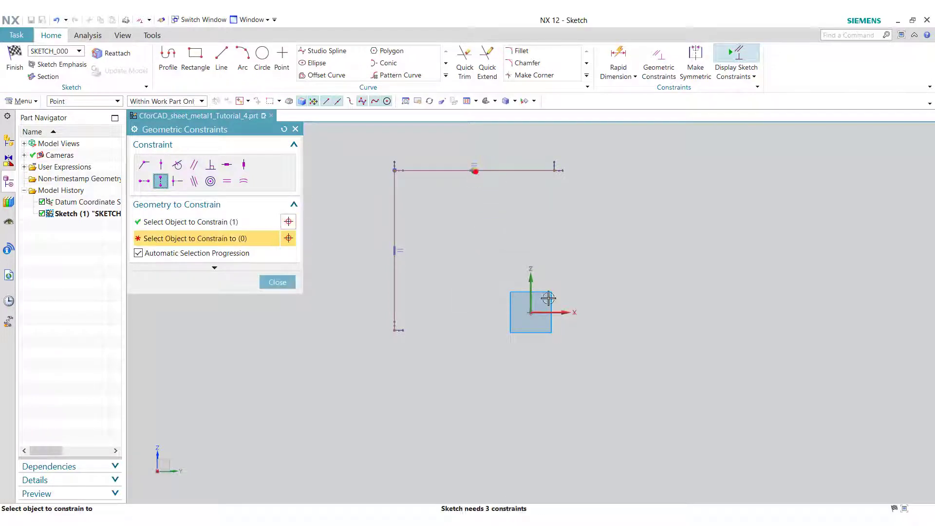
click(531, 312)
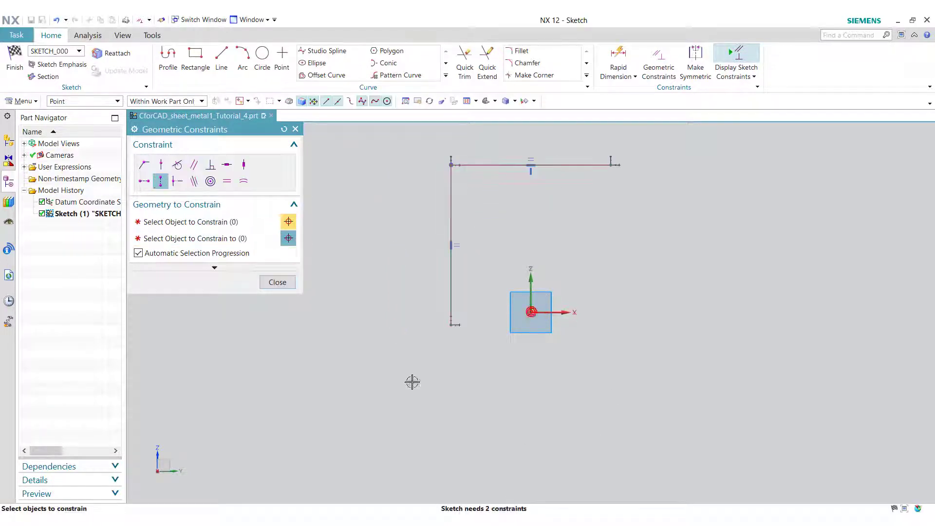
- Align the vertical line's bottom end horizontally with the origin
click(145, 181)
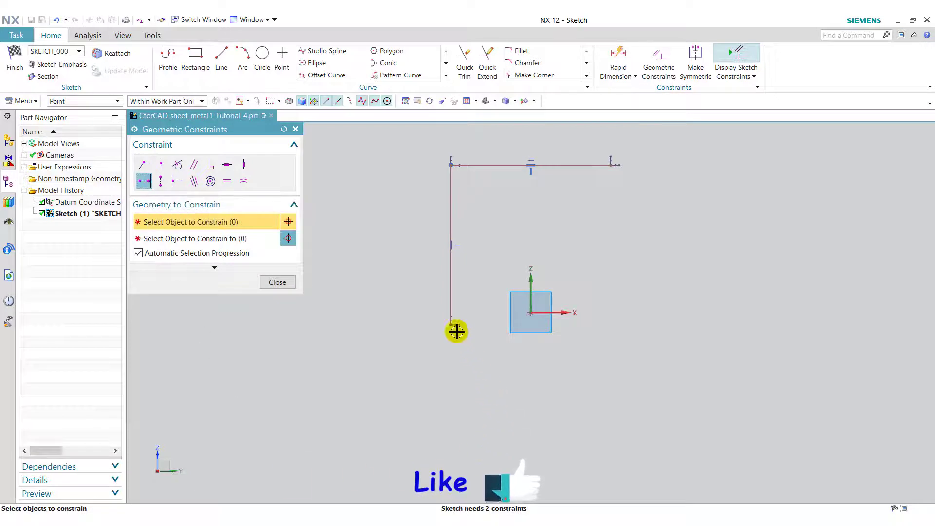
click(453, 325)
click(531, 312)
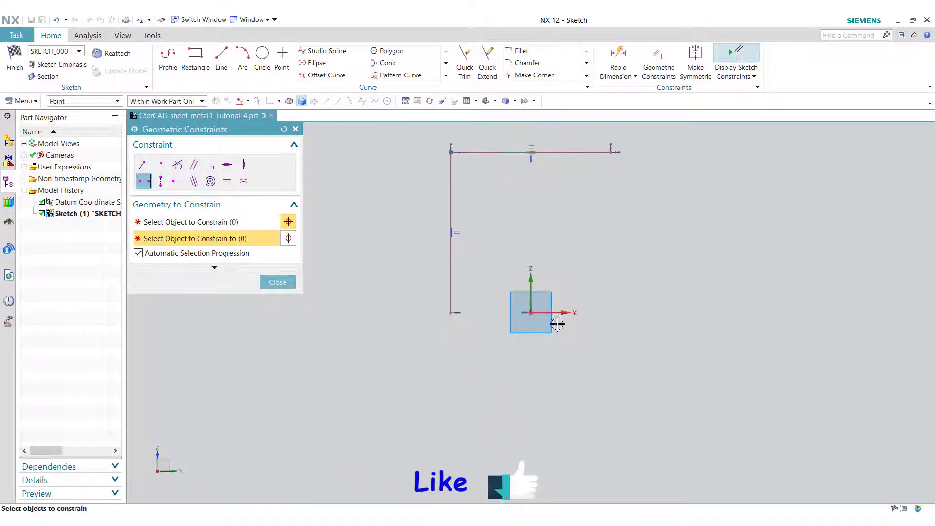
click(555, 336)
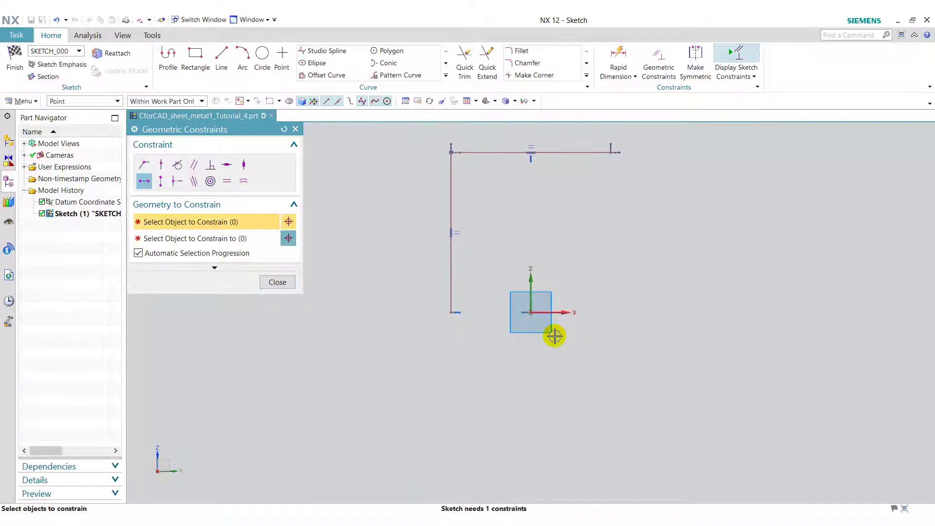
click(286, 283)
- Dimension the vertical line to 300 mm
click(617, 55)
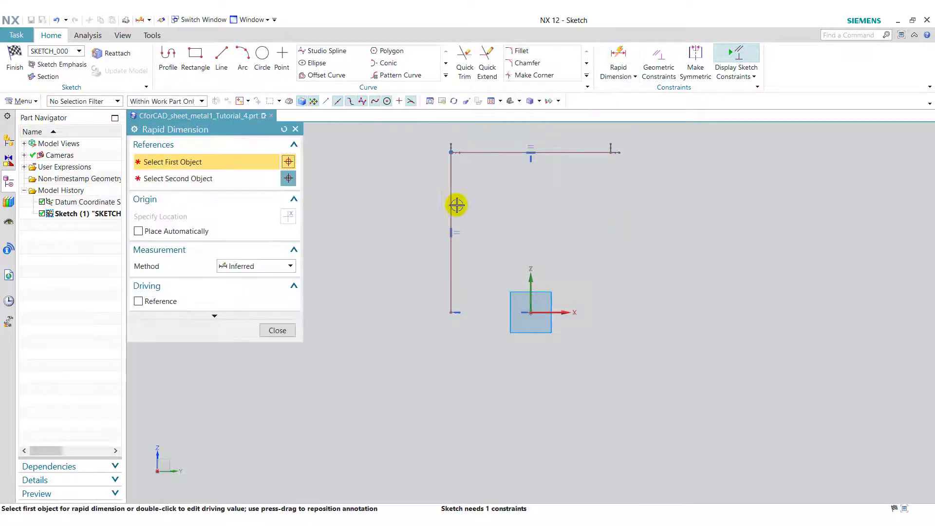
click(448, 187)
click(636, 244)
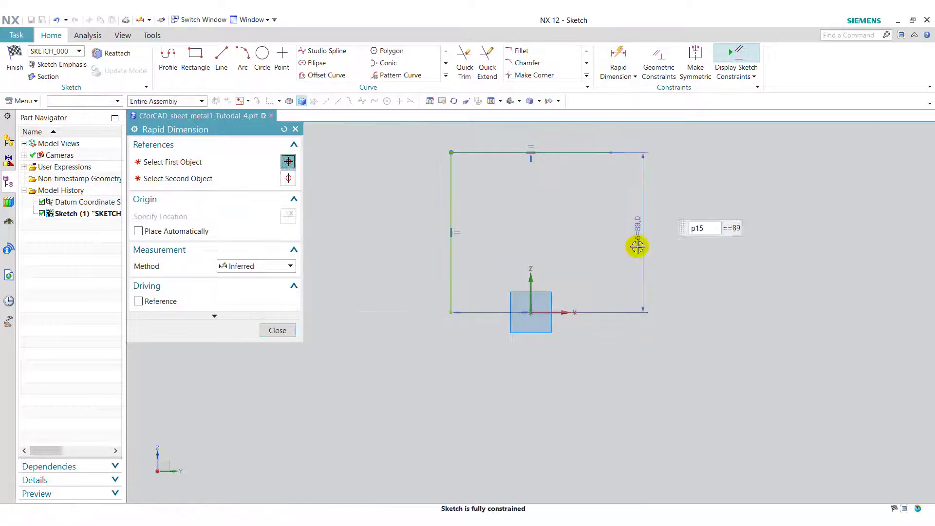
text(300)
key(Return)
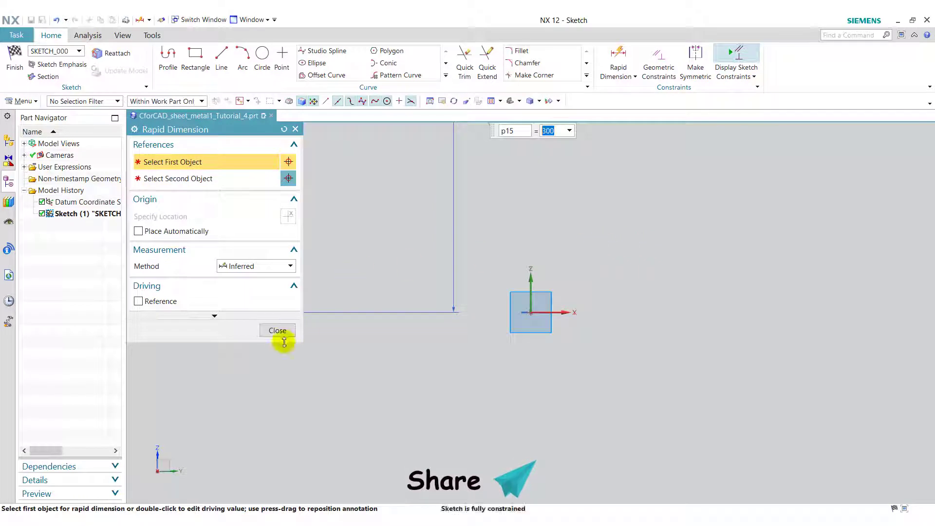
click(277, 331)
- Orient the view to the sketch and finish the sketch
right_click(365, 225)
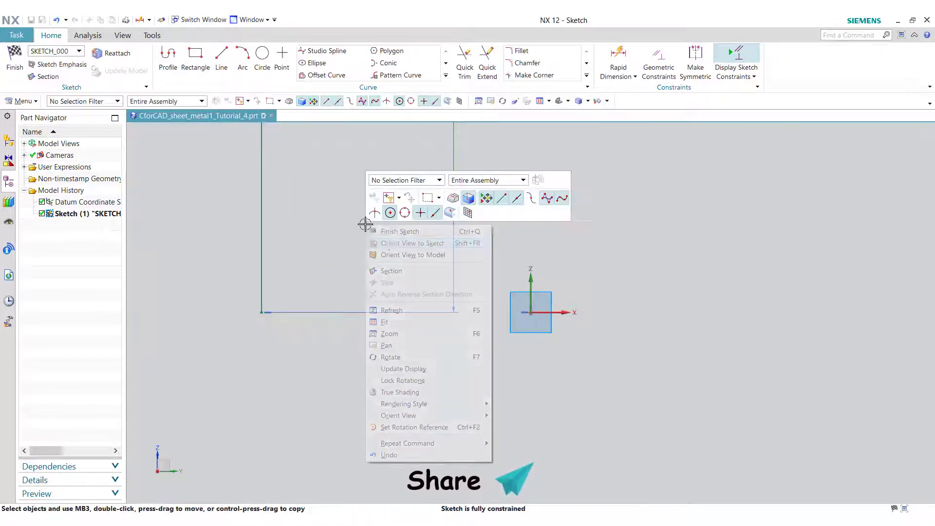
click(388, 243)
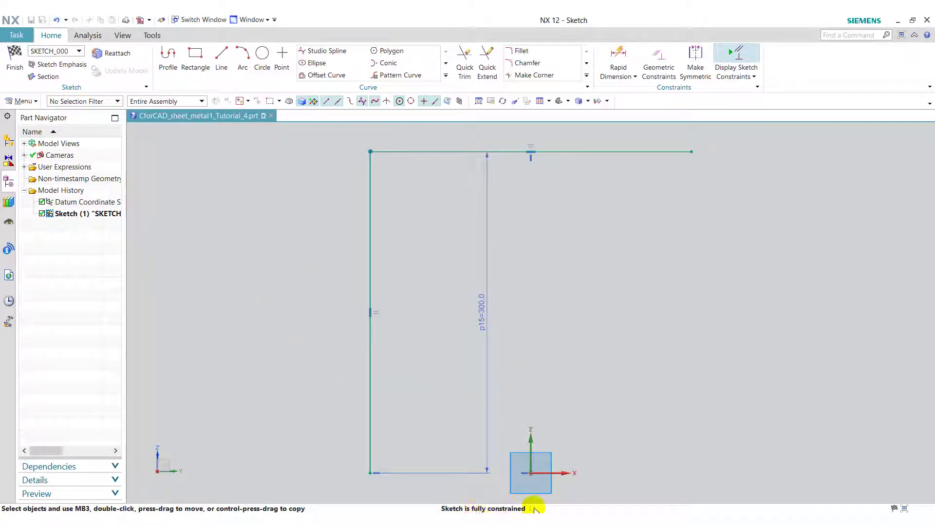
click(12, 66)
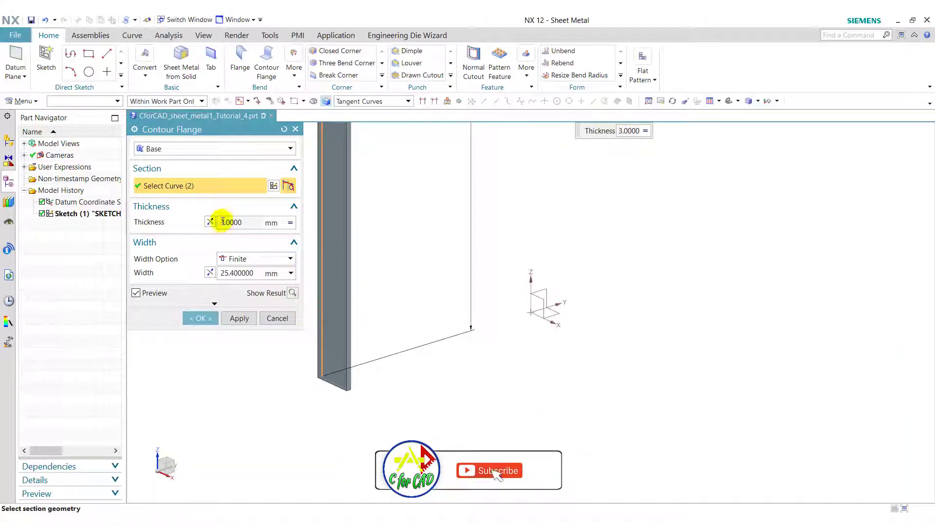
- Create the base contour flange with a 40 mm finite width, reversing the width direction
scroll(564, 267, down, 3)
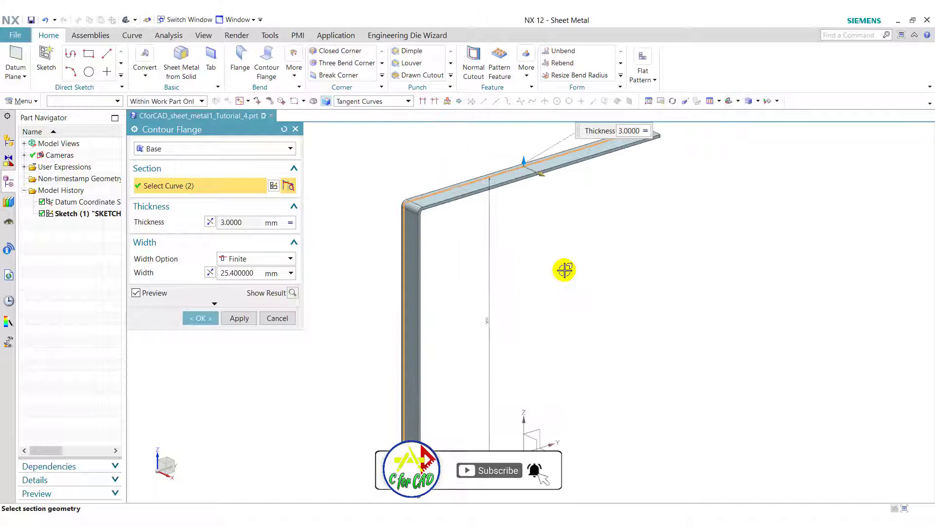
click(242, 275)
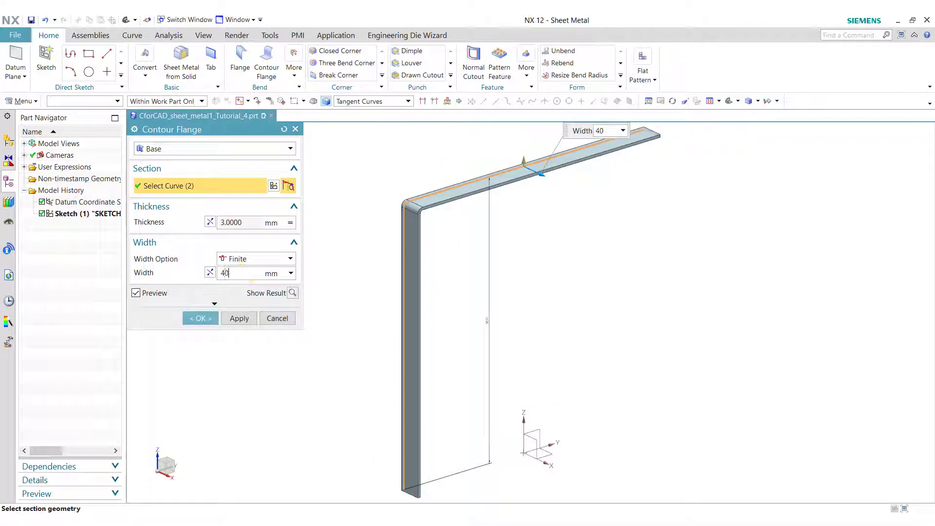
click(245, 259)
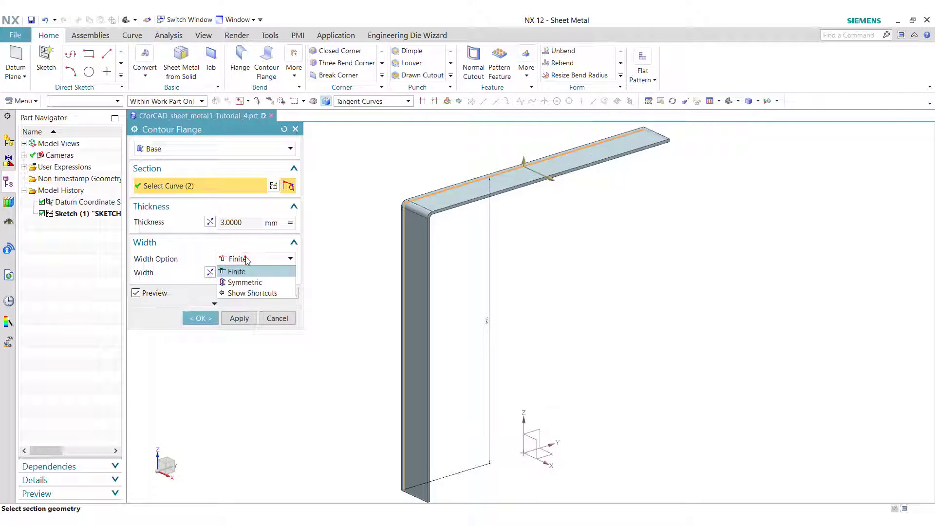
click(246, 260)
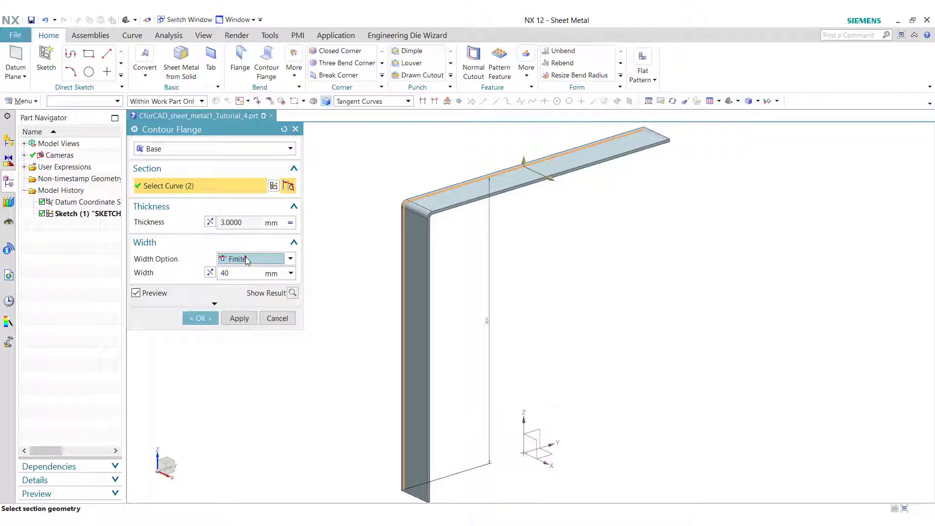
click(210, 272)
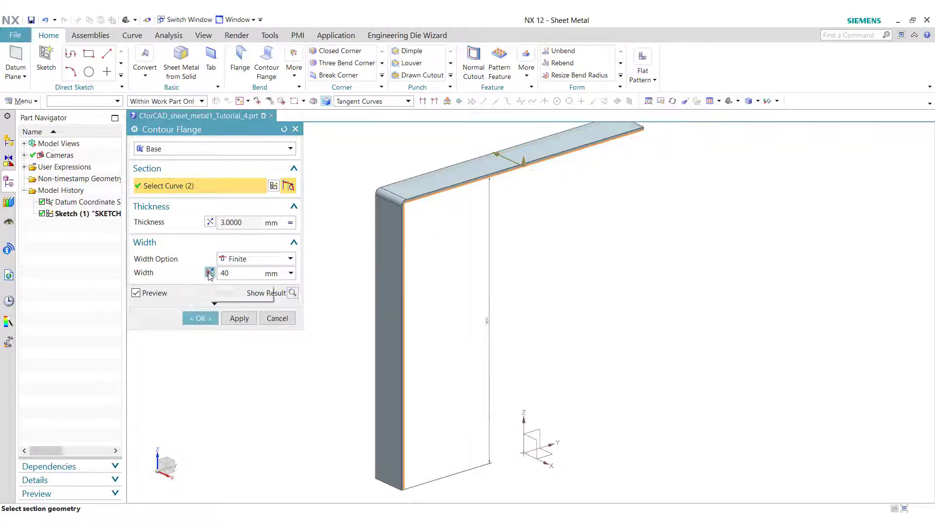
click(201, 318)
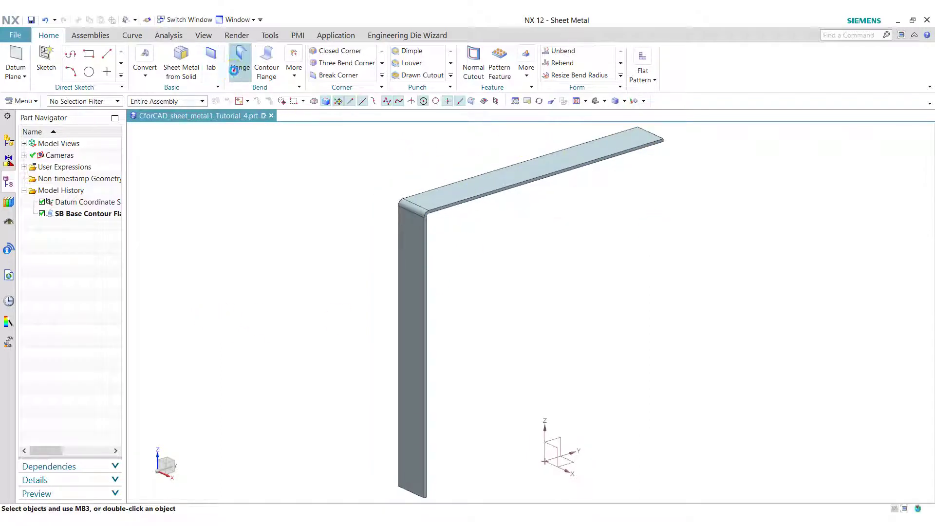
- Add 40 mm flanges with Outside length reference and Bend Outside inset on the top and vertical edges
click(239, 62)
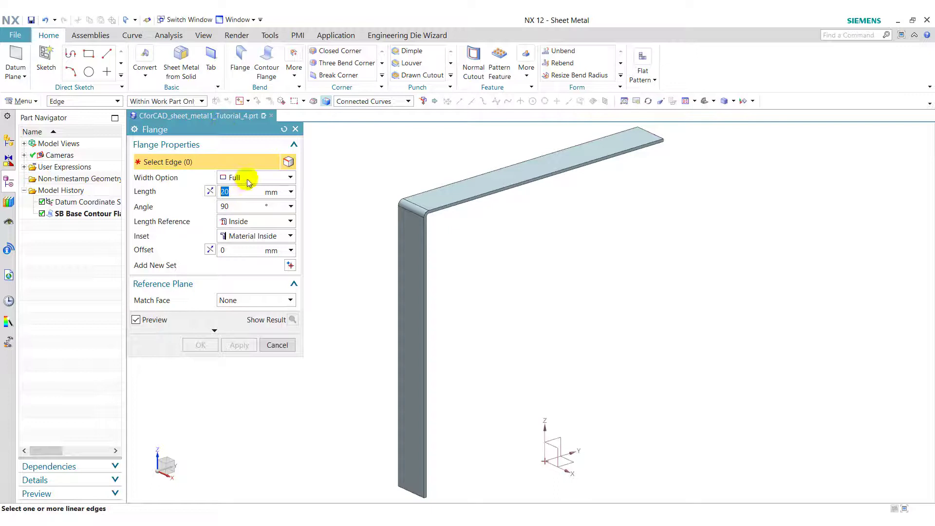
text(40)
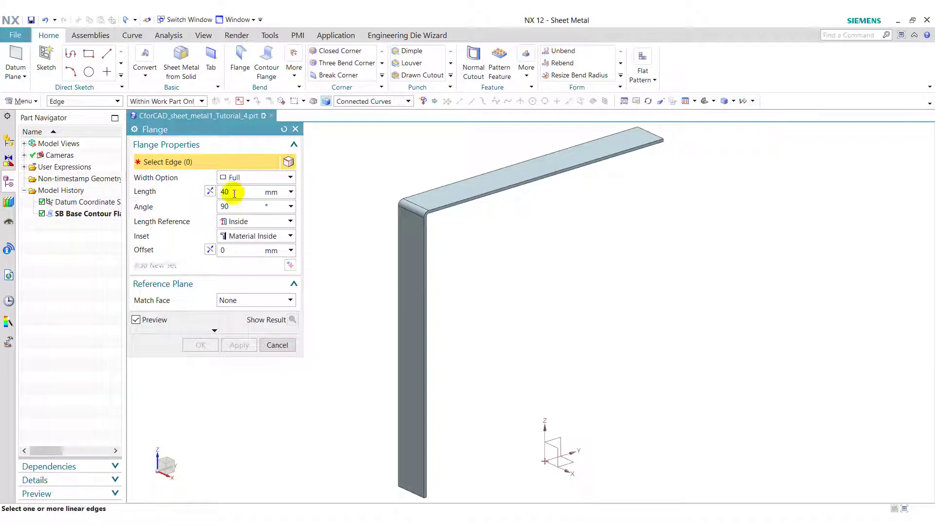
click(238, 221)
click(241, 245)
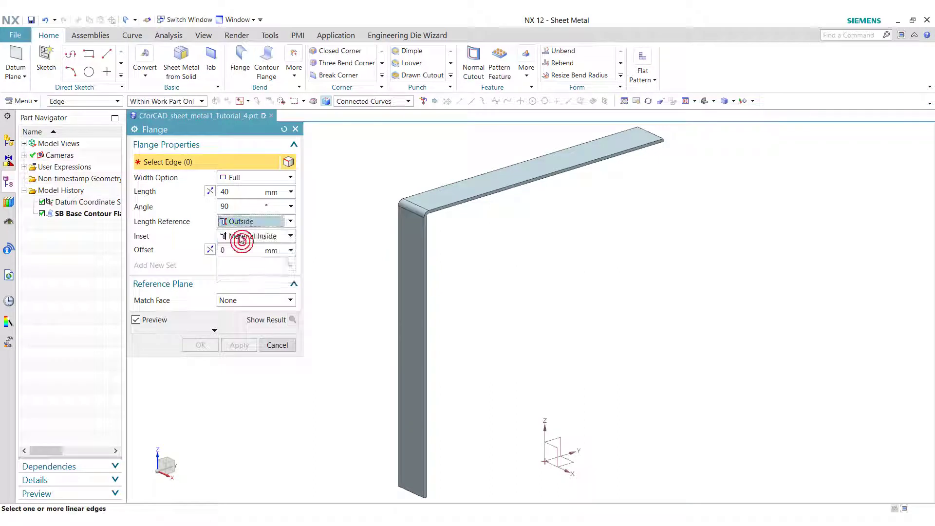
click(240, 236)
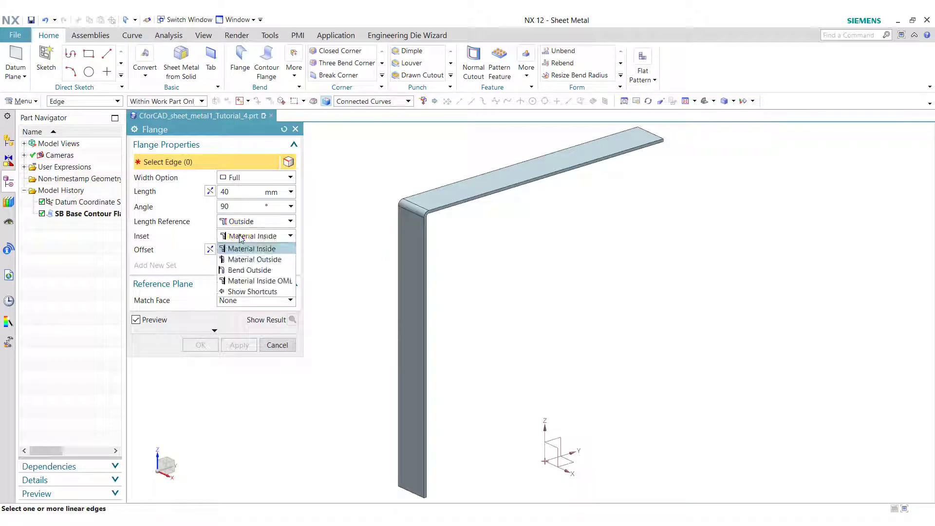
click(254, 270)
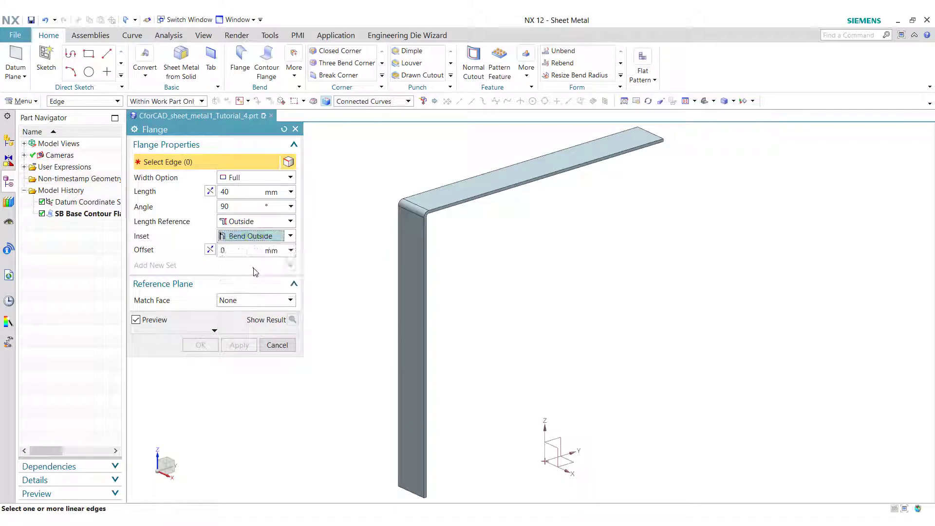
click(453, 207)
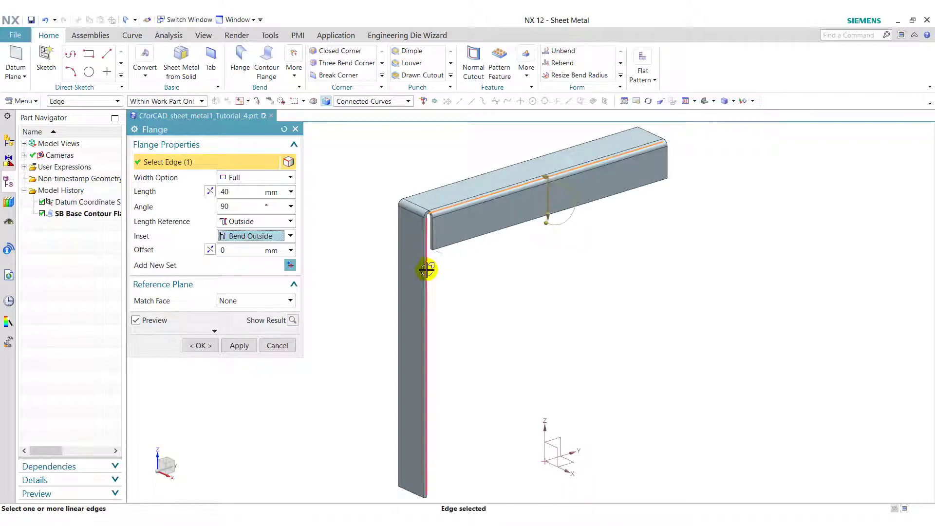
click(427, 269)
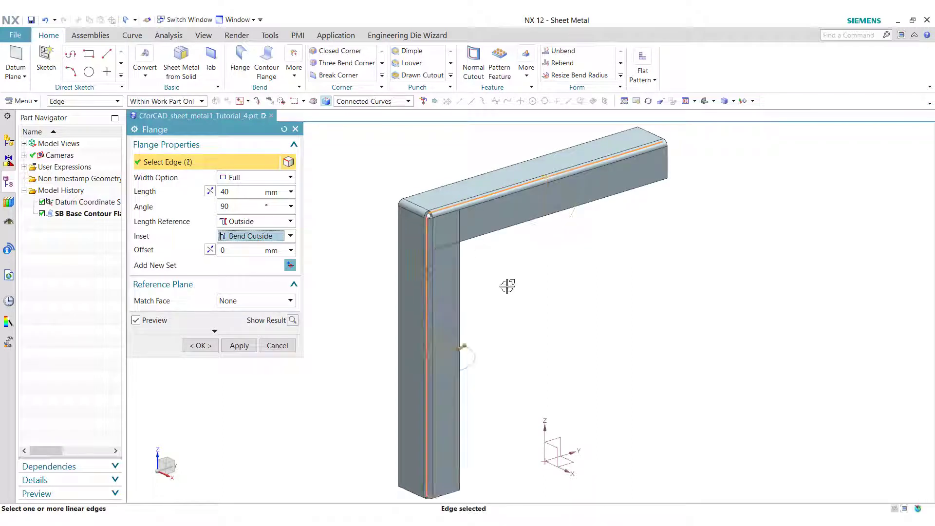
click(200, 346)
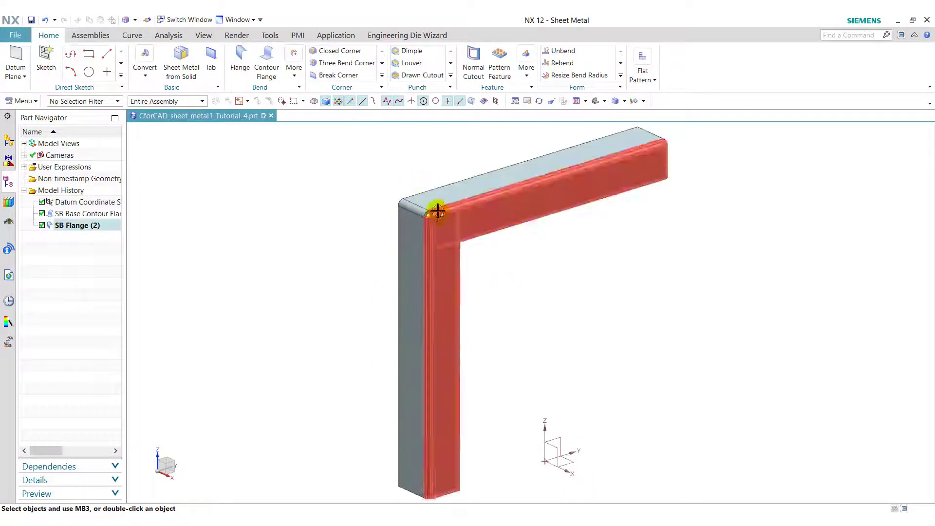
- Apply a Closed, mitered Three Bend Corner with 3 mm root radius to the two adjacent bends
click(348, 63)
click(473, 203)
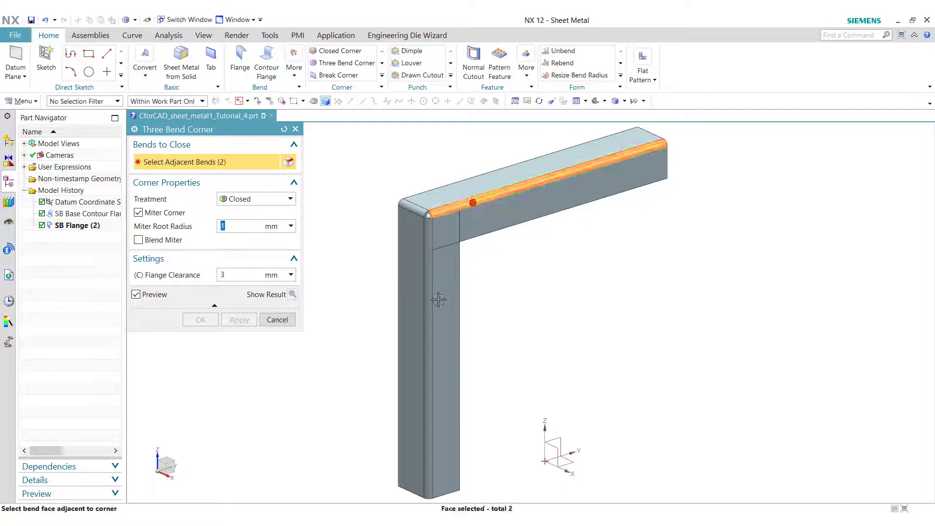
click(431, 303)
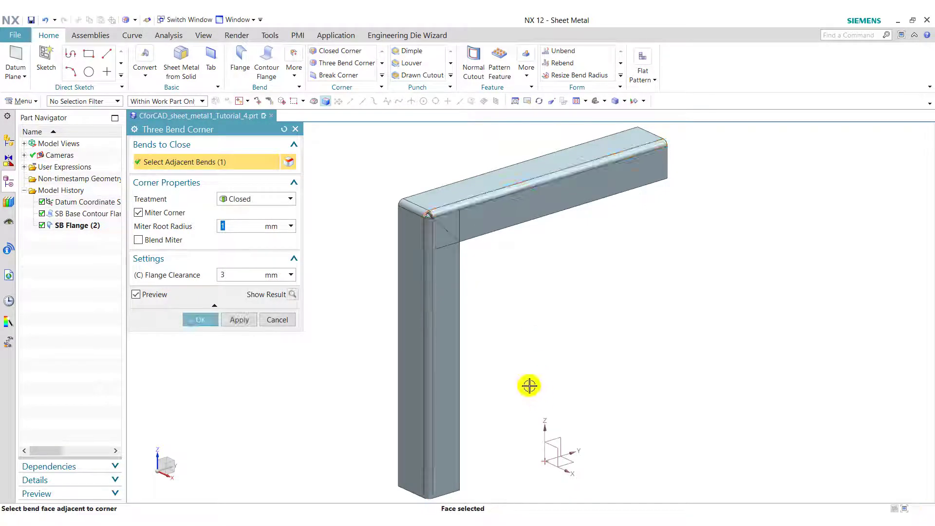
click(257, 201)
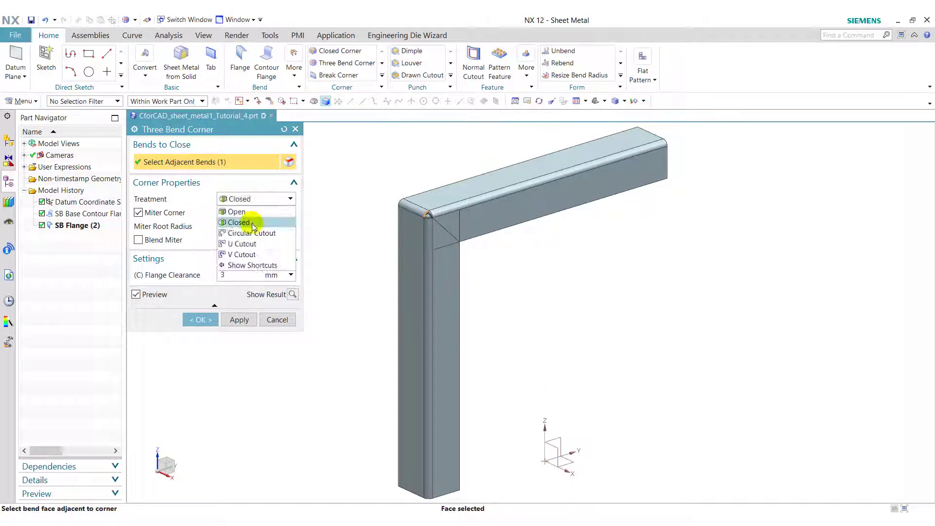
click(252, 223)
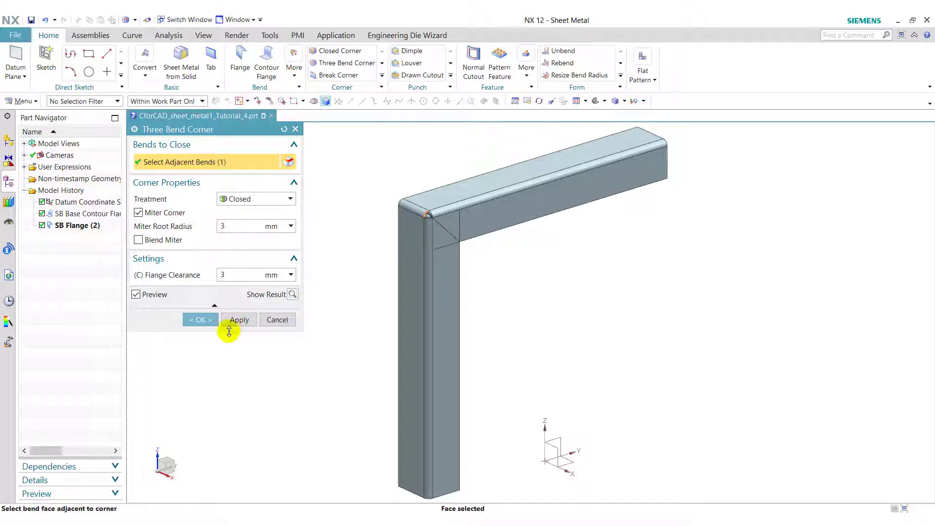
click(205, 319)
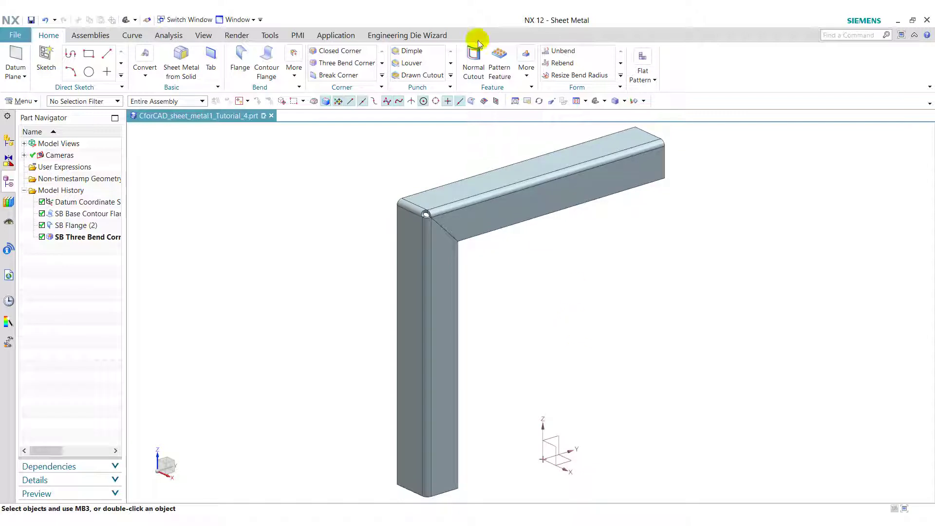
- Start a Normal Cutout with a new sketch on the vertical leg's face, panned into view
click(473, 63)
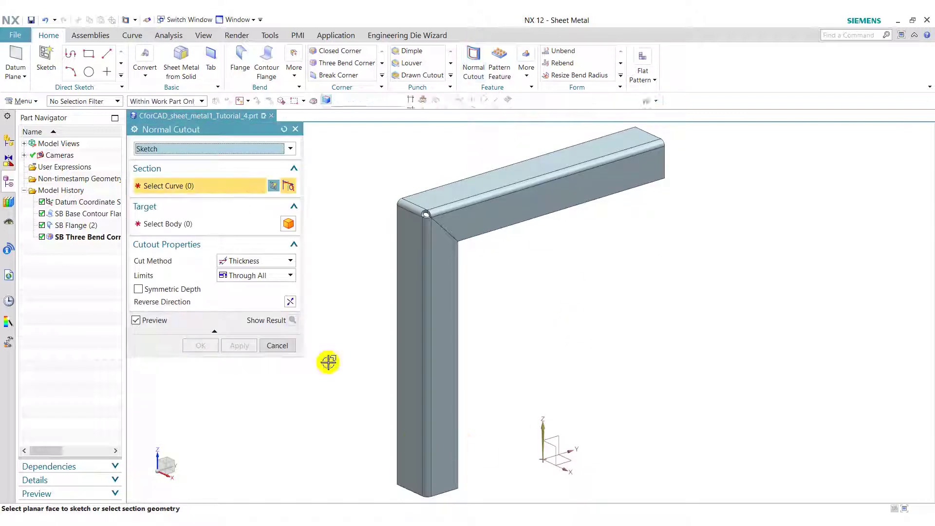
click(274, 186)
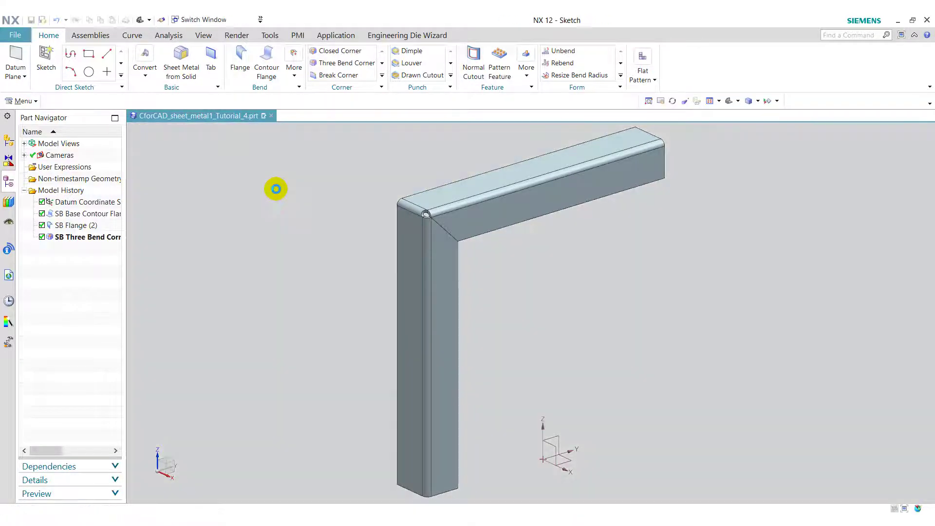
click(398, 346)
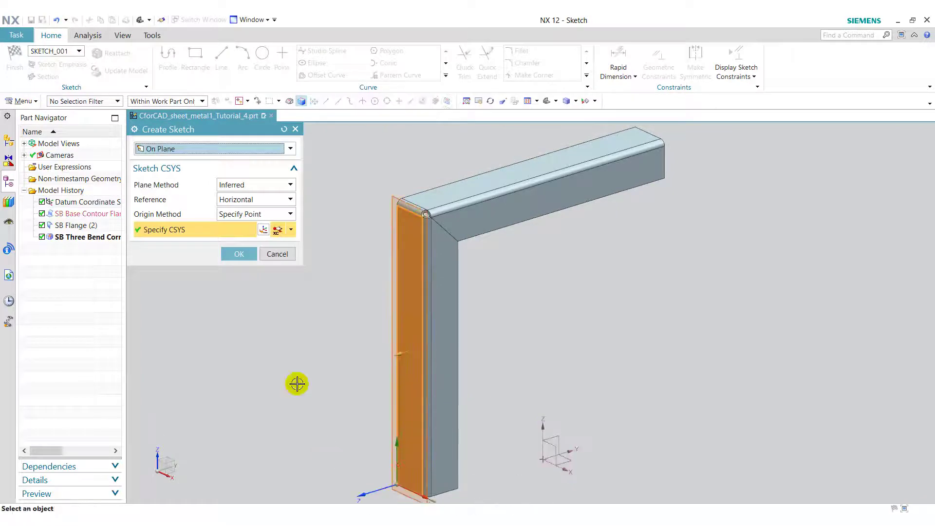
click(240, 255)
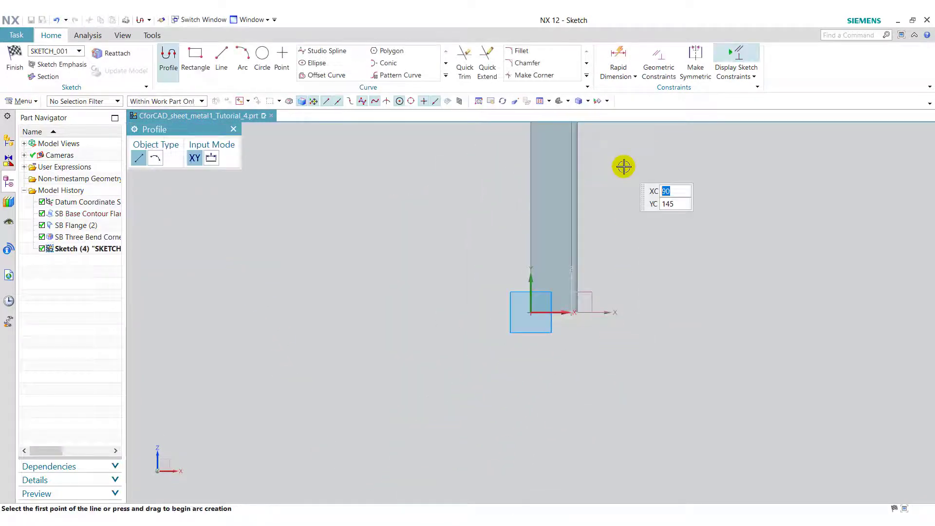
shift+middle_drag(630, 184, 605, 294)
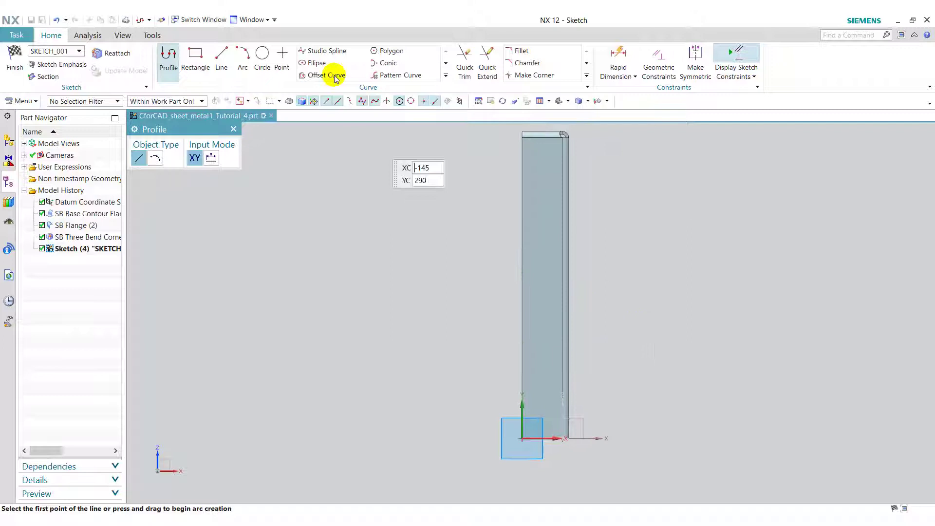
- Draw a circle on the vertical leg
click(263, 56)
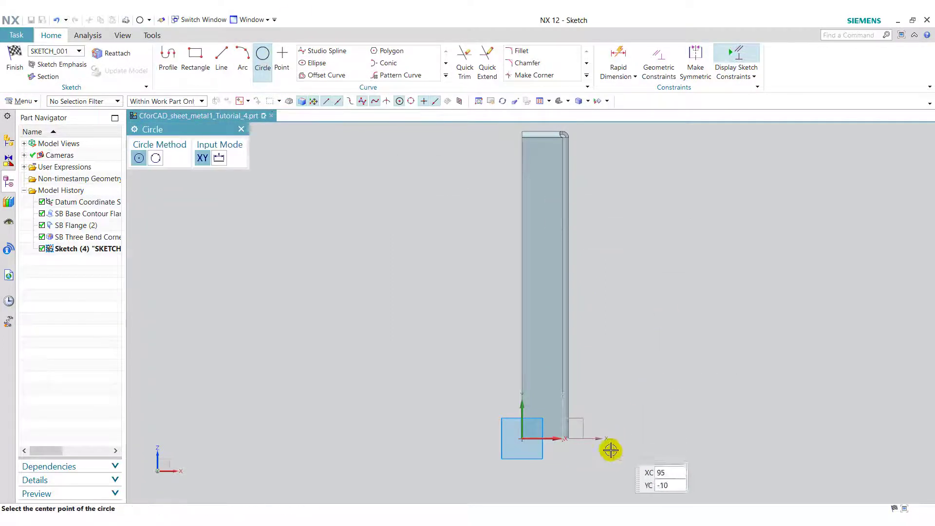
click(542, 384)
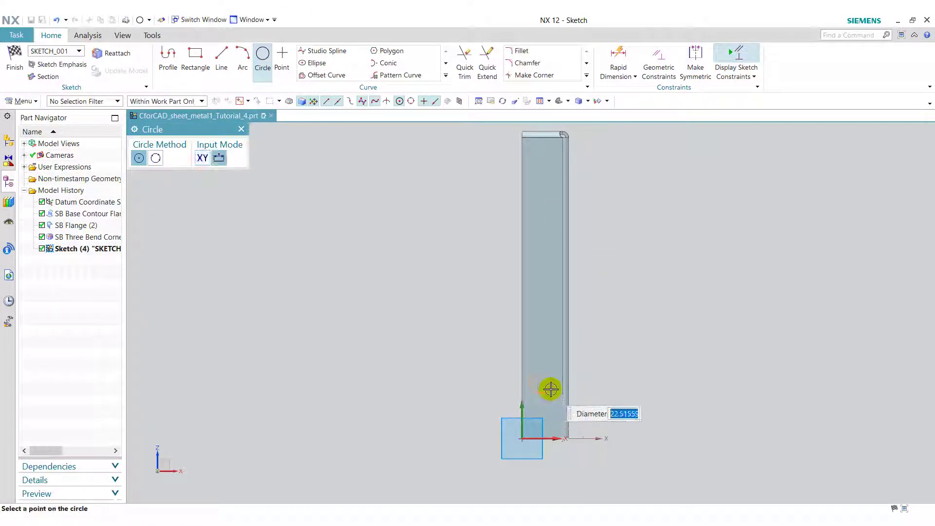
click(551, 390)
click(242, 130)
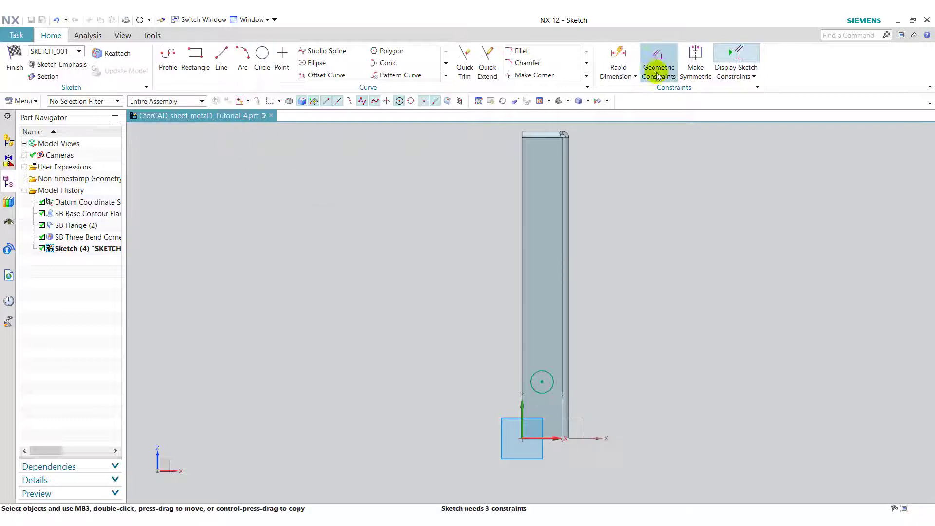
- Dimension the circle with a 60 mm centre height and 12 mm diameter
click(619, 54)
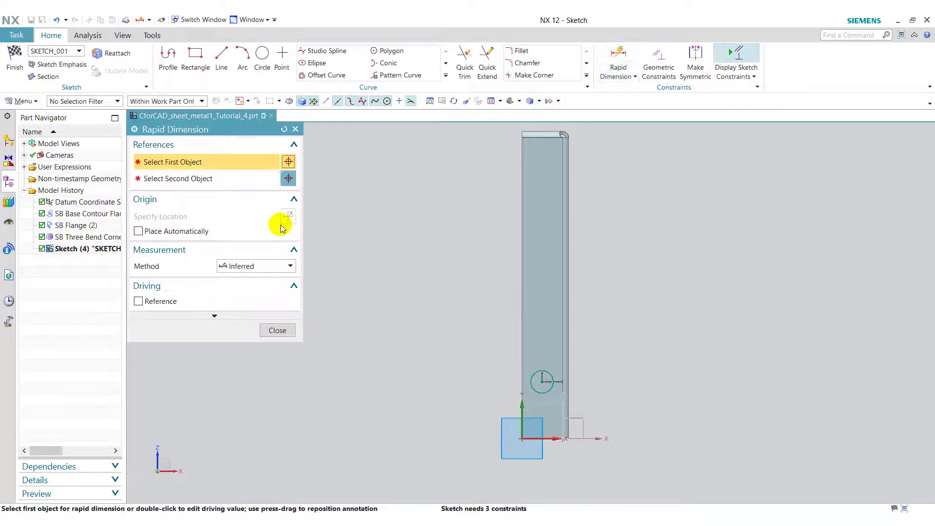
click(541, 382)
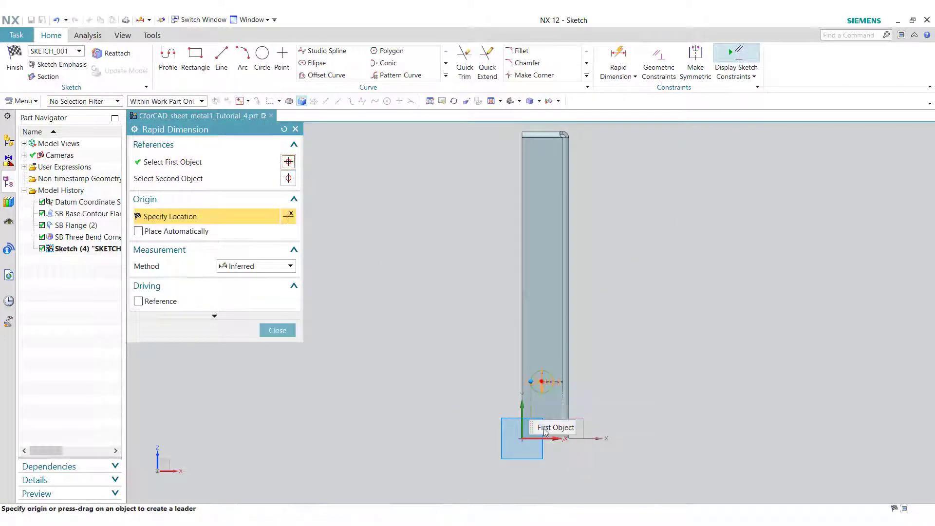
click(541, 436)
click(687, 398)
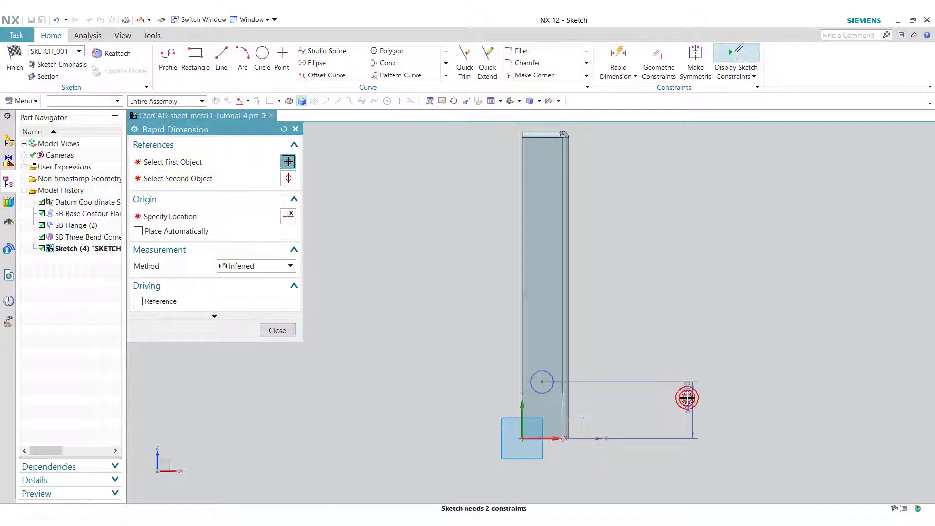
click(546, 371)
click(648, 322)
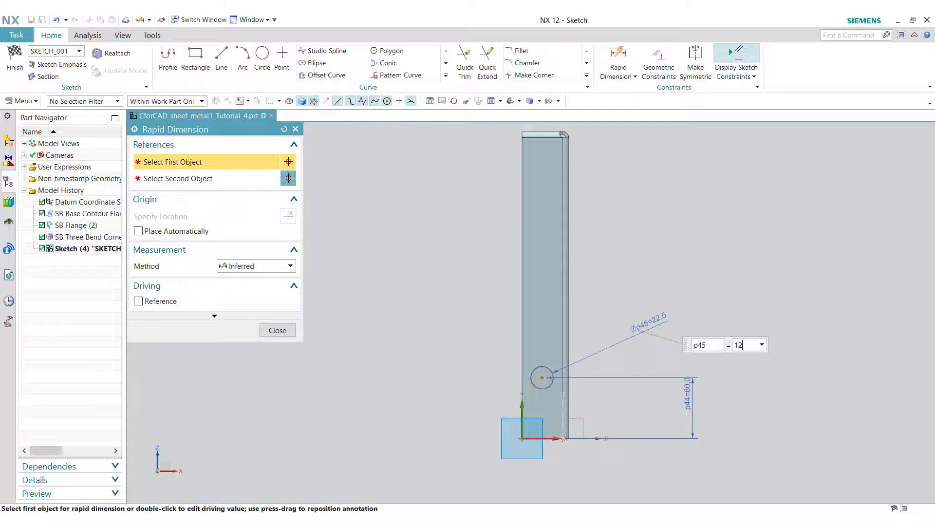
- Align the circle's centre vertically with the sketch origin
click(655, 66)
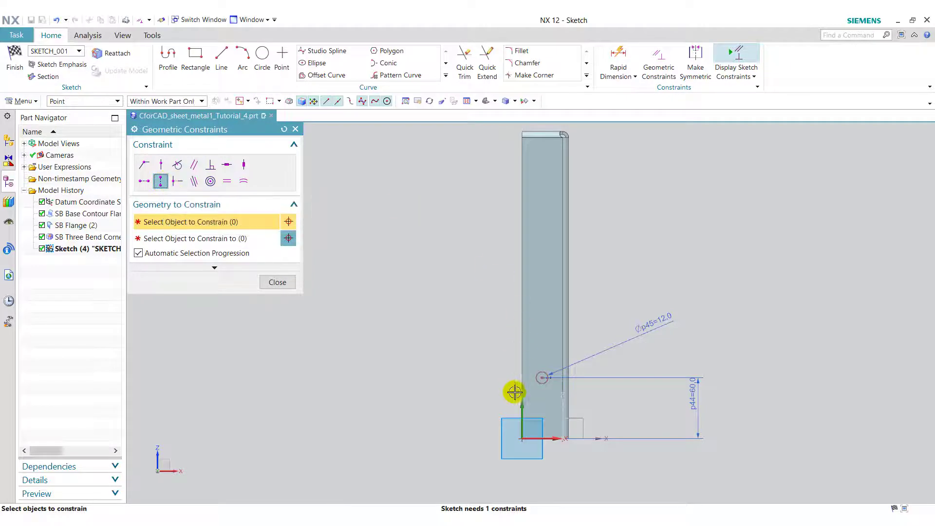
click(541, 394)
click(533, 453)
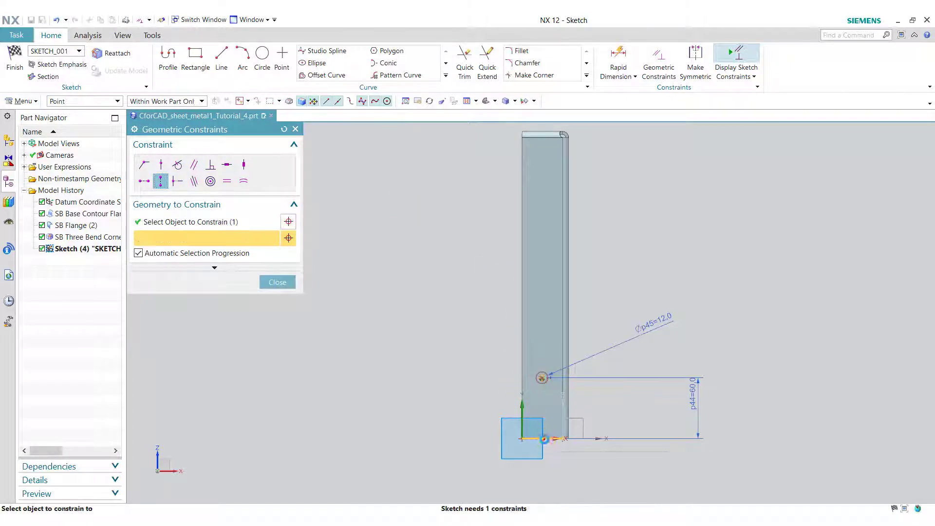
click(277, 283)
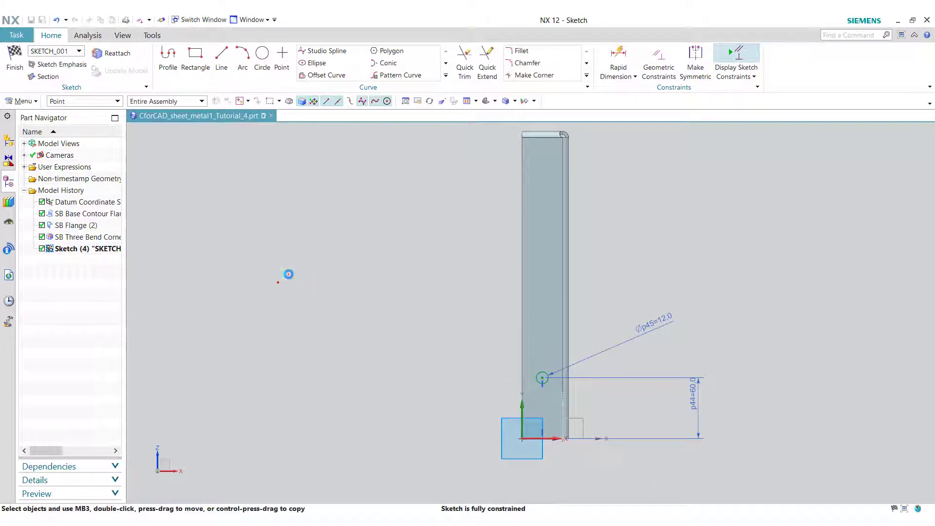
- Pattern the circle vertically, 3 copies at 100 mm pitch, and cut the holes through the leg
click(400, 76)
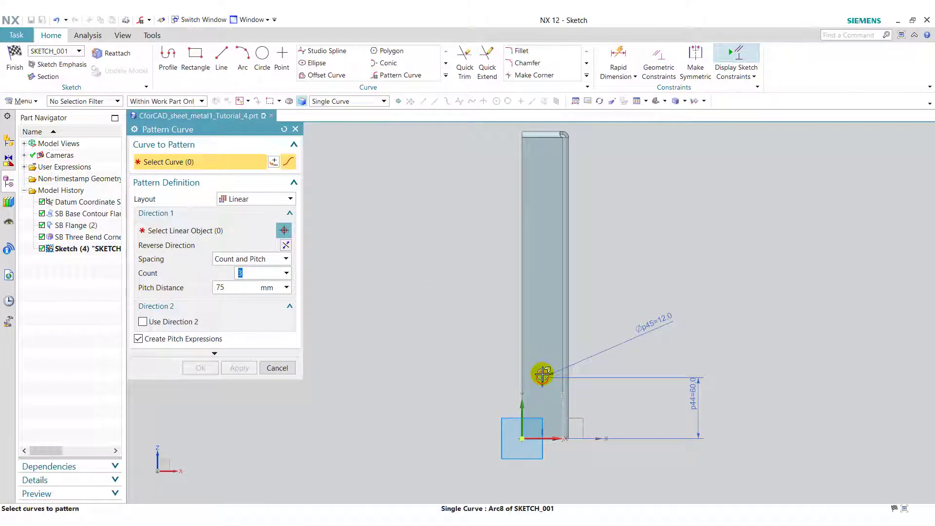
click(184, 235)
click(525, 413)
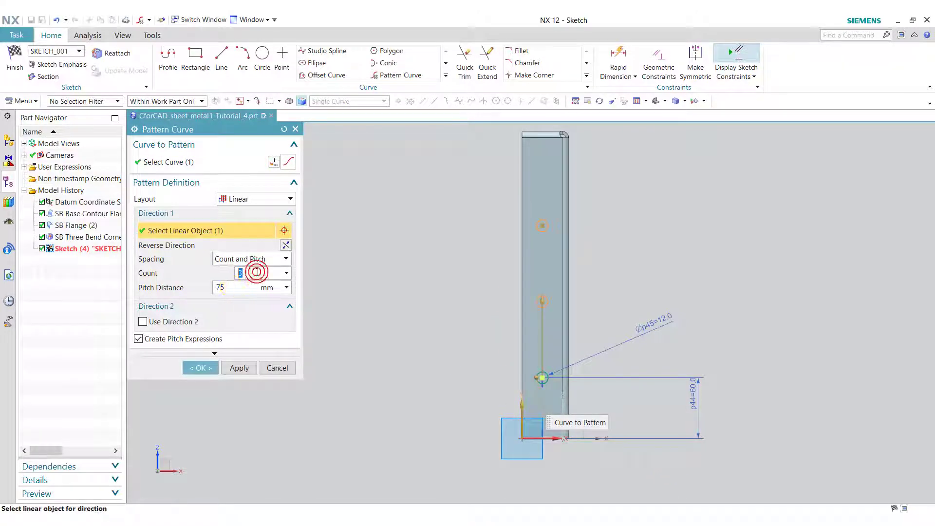
click(245, 284)
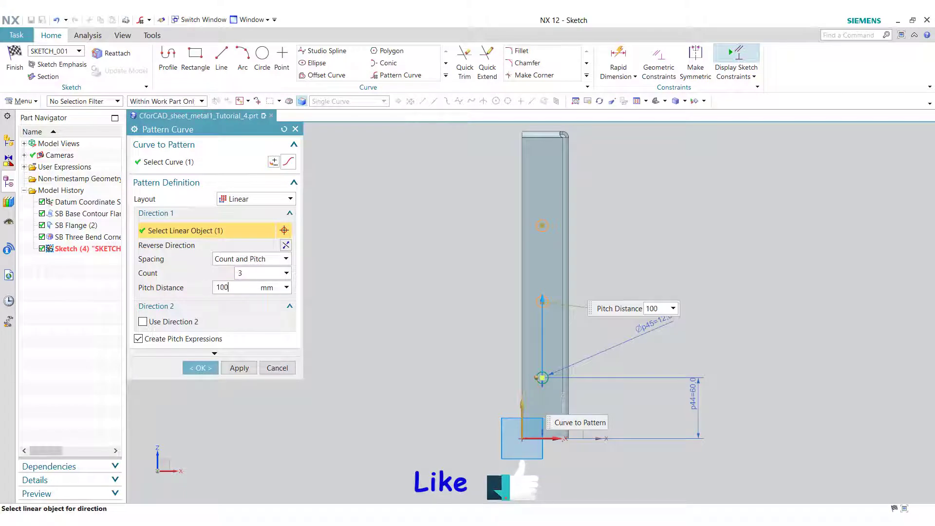
key(Return)
click(201, 367)
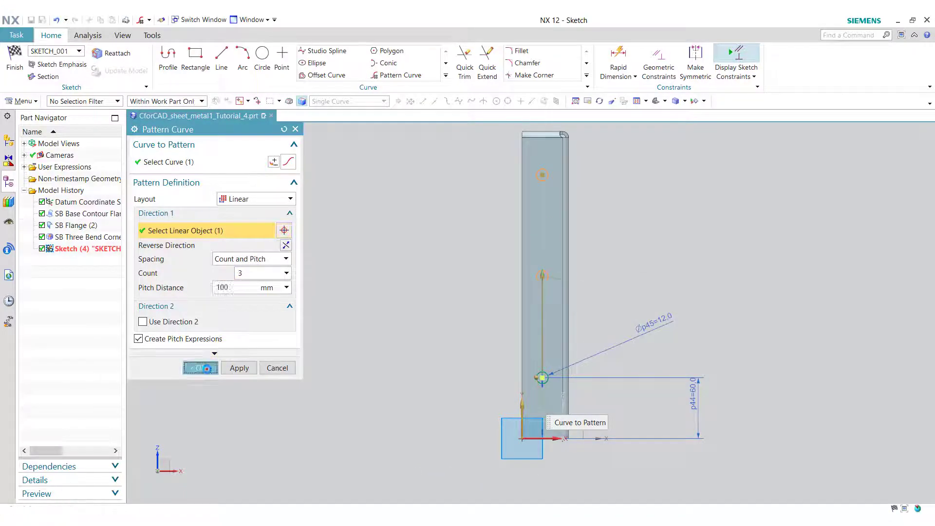
click(11, 72)
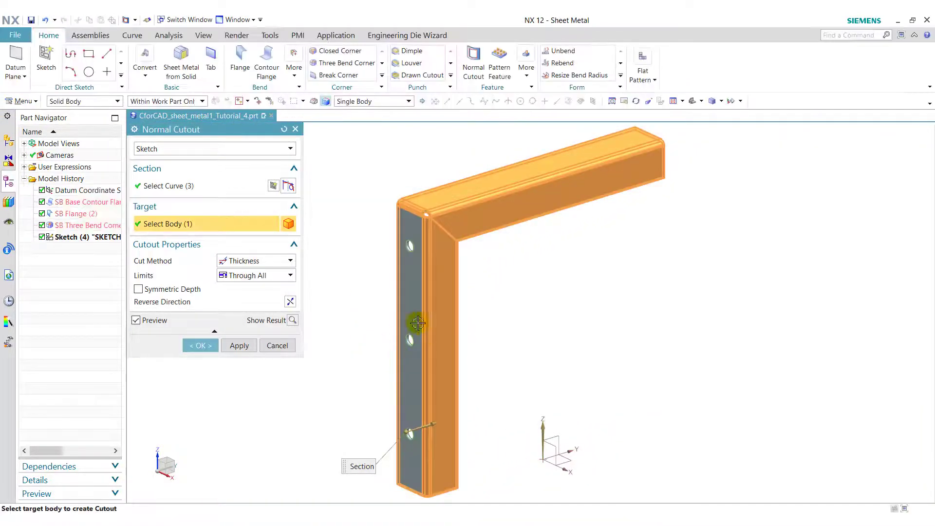
click(245, 349)
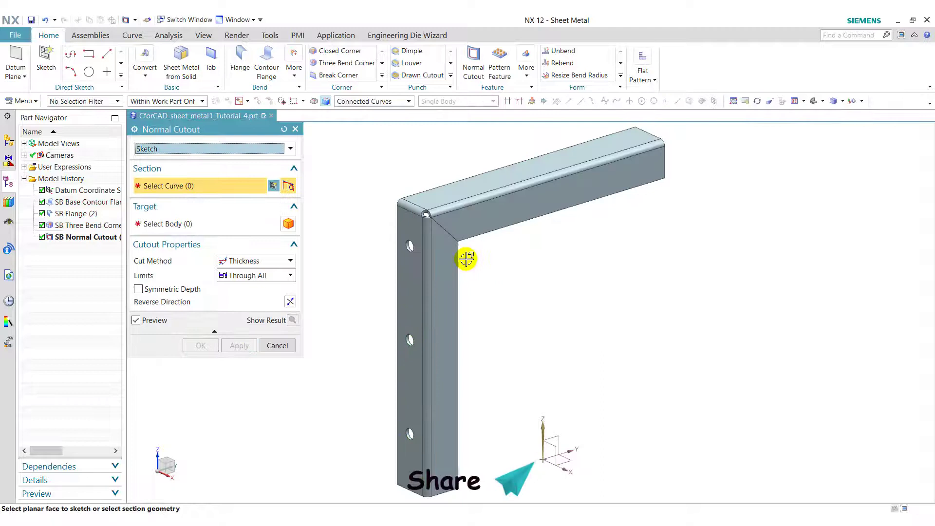
- Sketch a circle on the top flange face
click(436, 197)
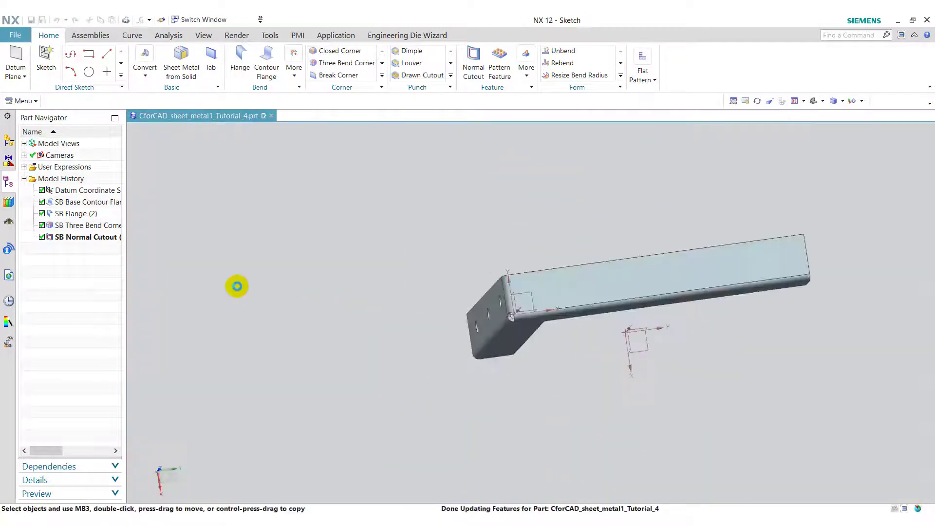
click(262, 54)
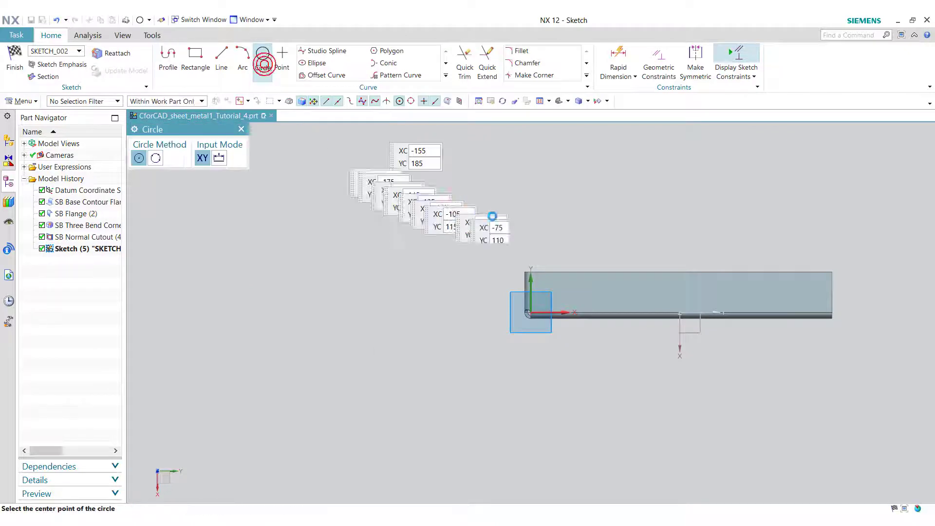
click(563, 289)
click(570, 297)
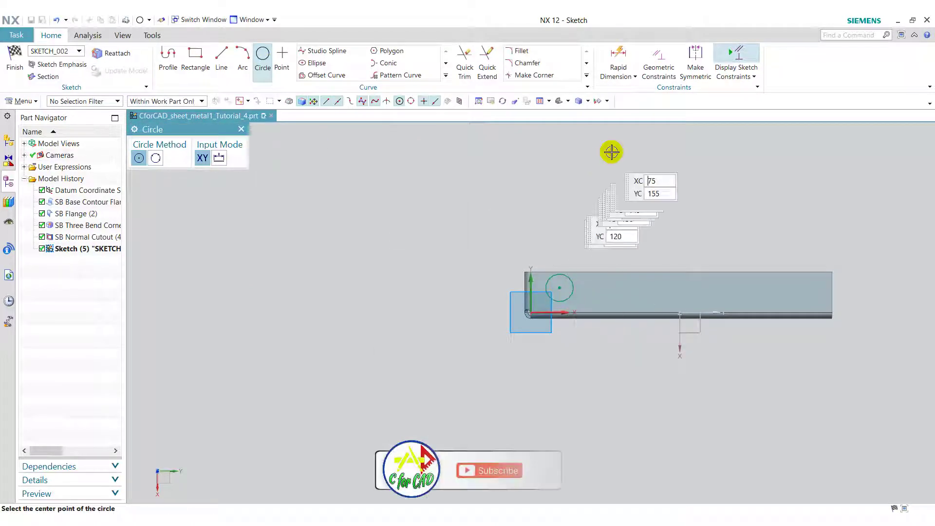
- Dimension the circle to 12 mm diameter and 60 mm from the flange's end
click(623, 63)
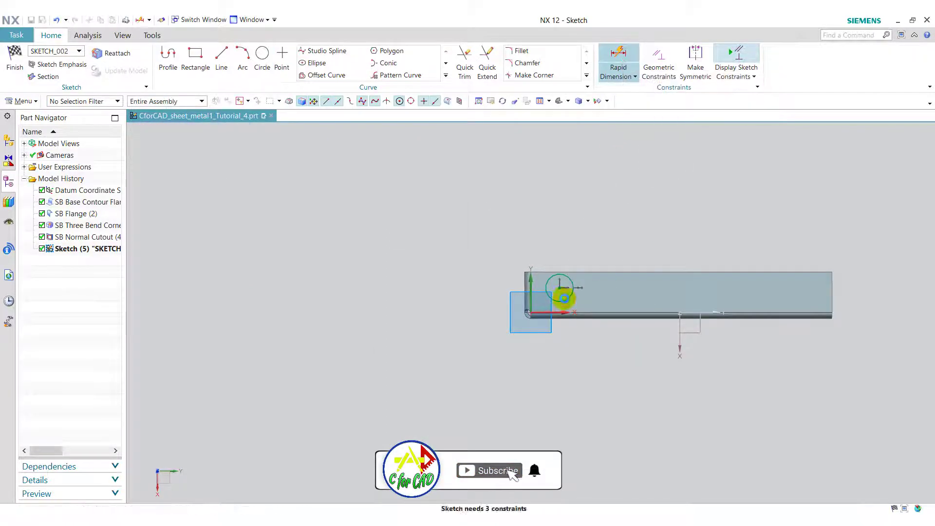
click(559, 287)
click(634, 196)
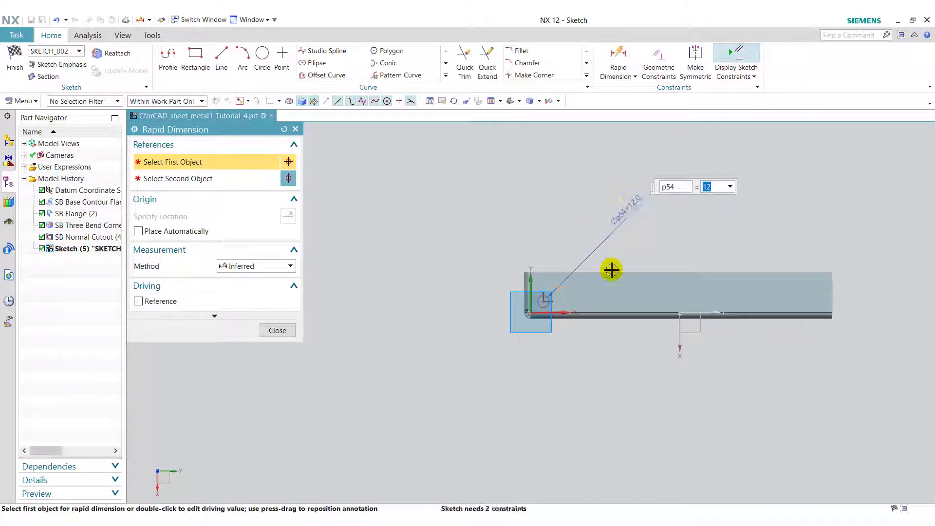
click(537, 302)
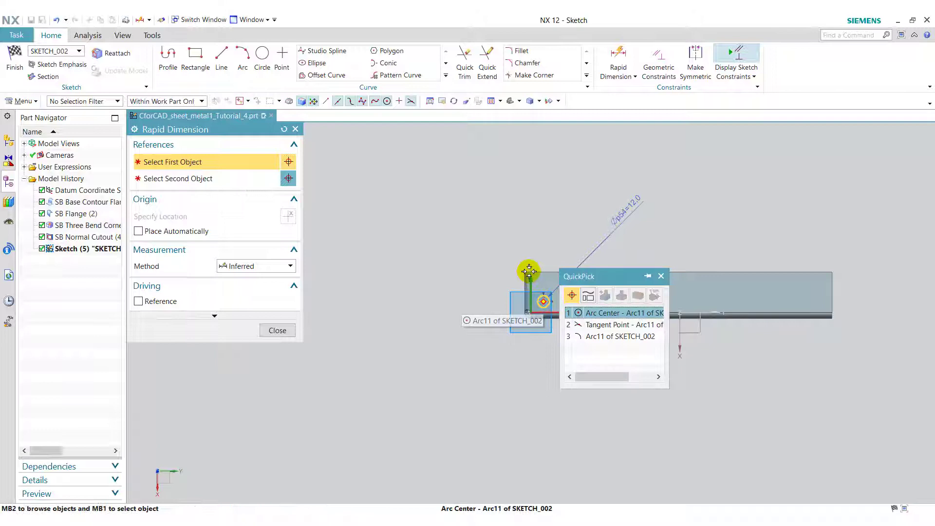
click(603, 315)
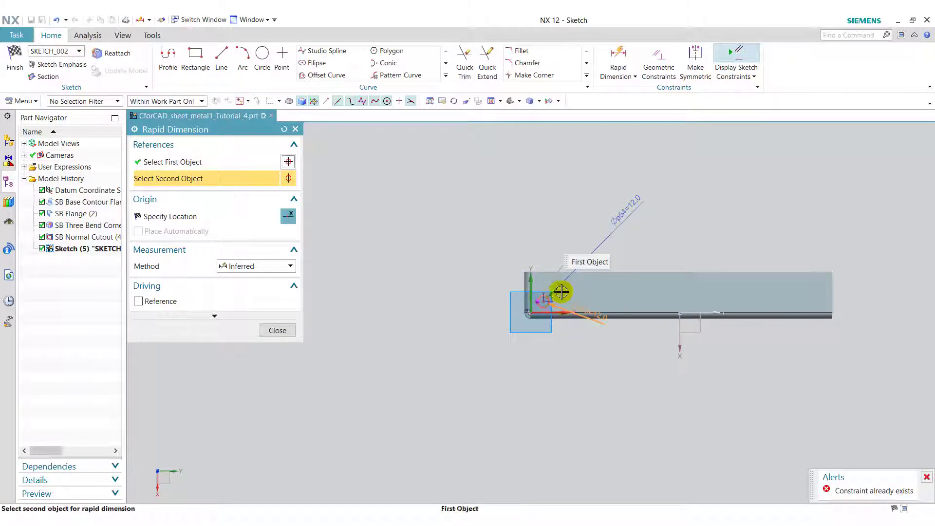
click(831, 290)
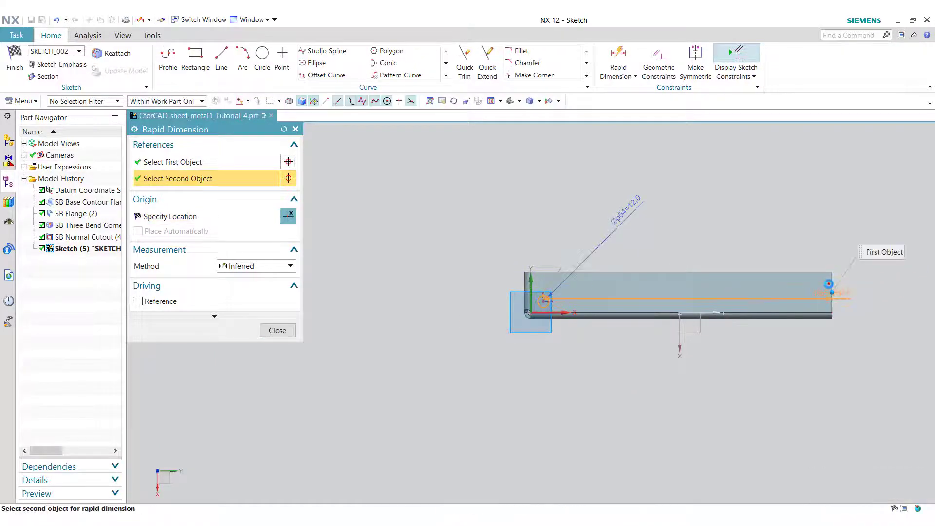
click(787, 182)
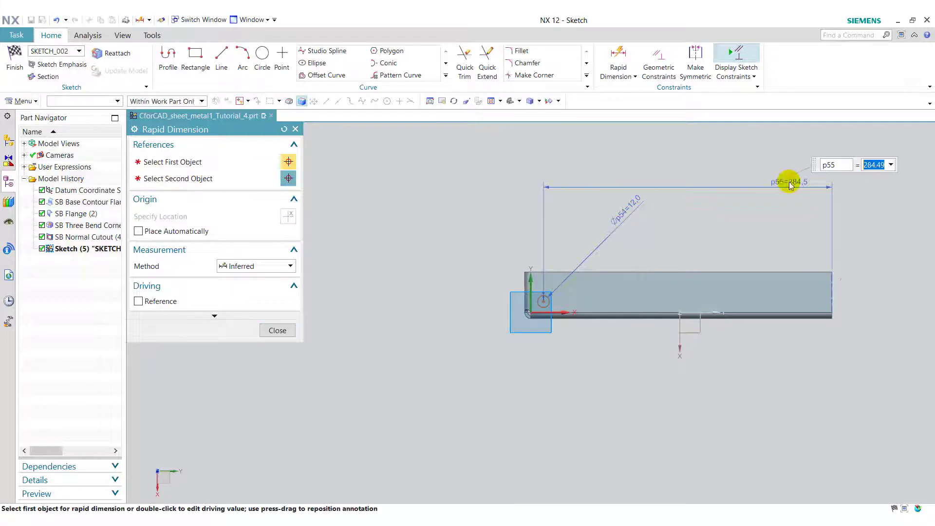
text(60)
key(Return)
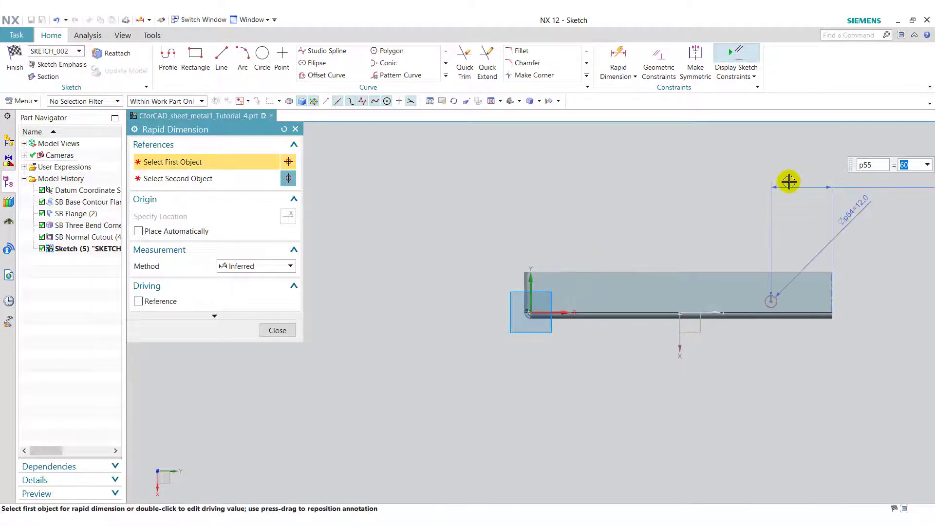
- Align the circle's centre horizontally with the flange end point
click(650, 68)
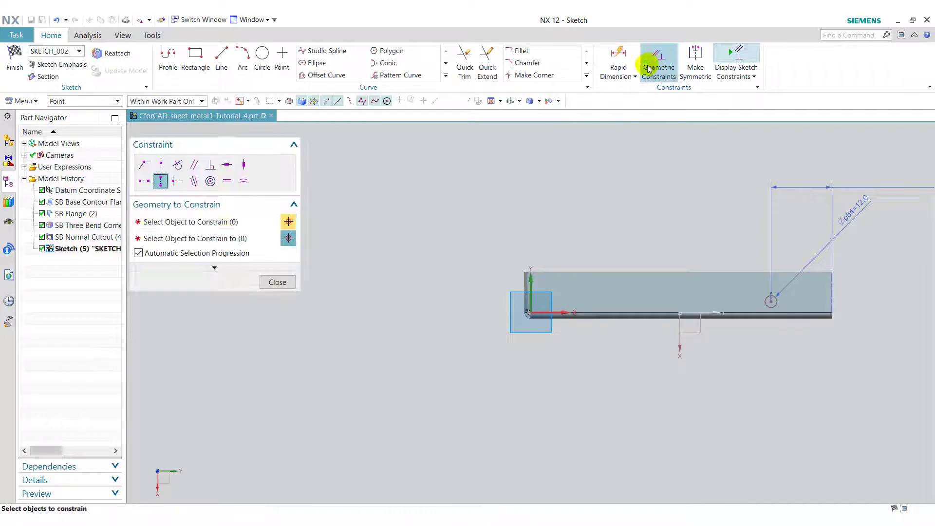
click(145, 184)
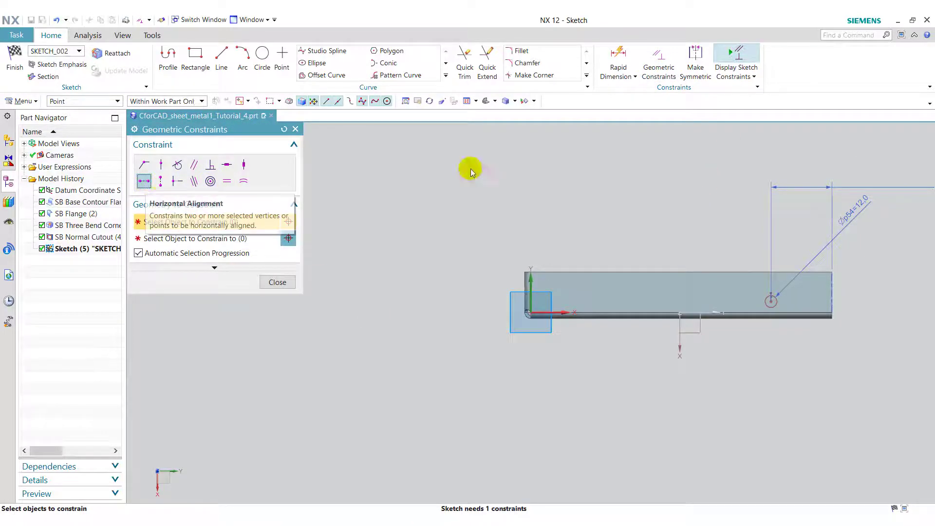
click(771, 301)
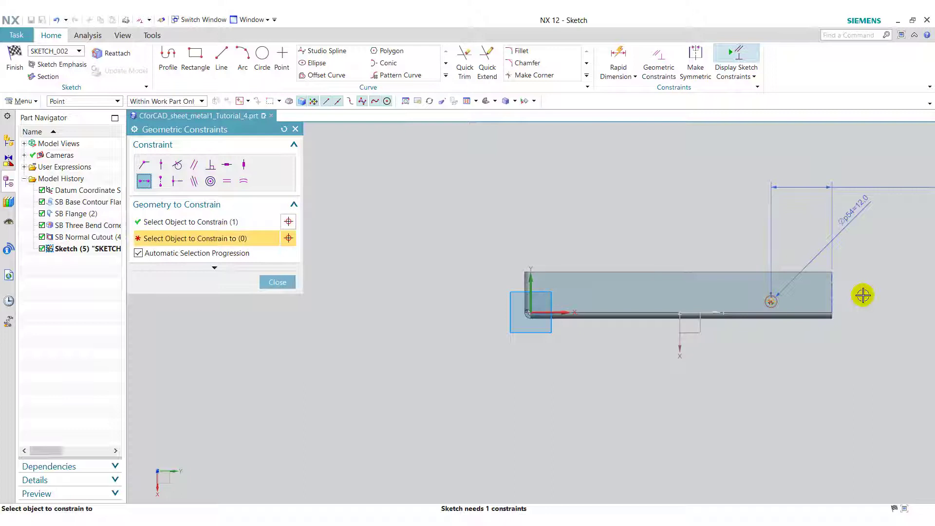
click(830, 298)
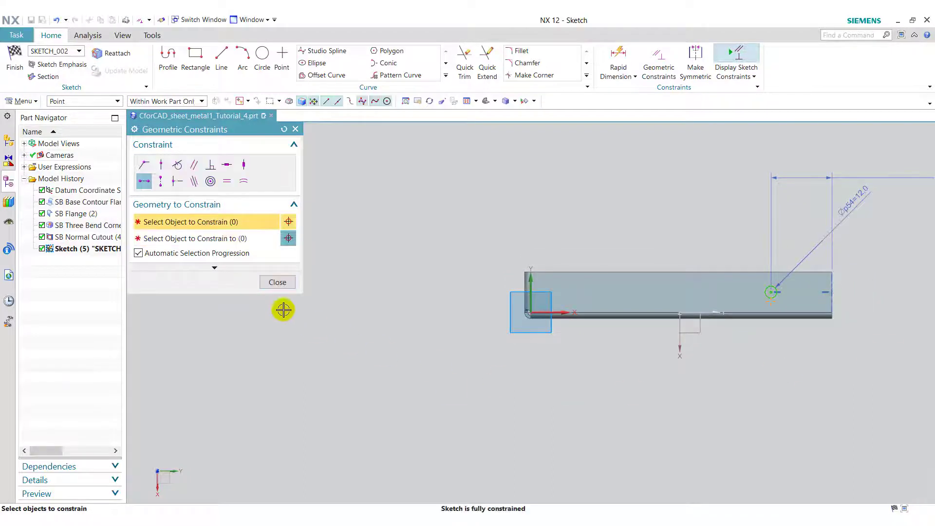
click(285, 285)
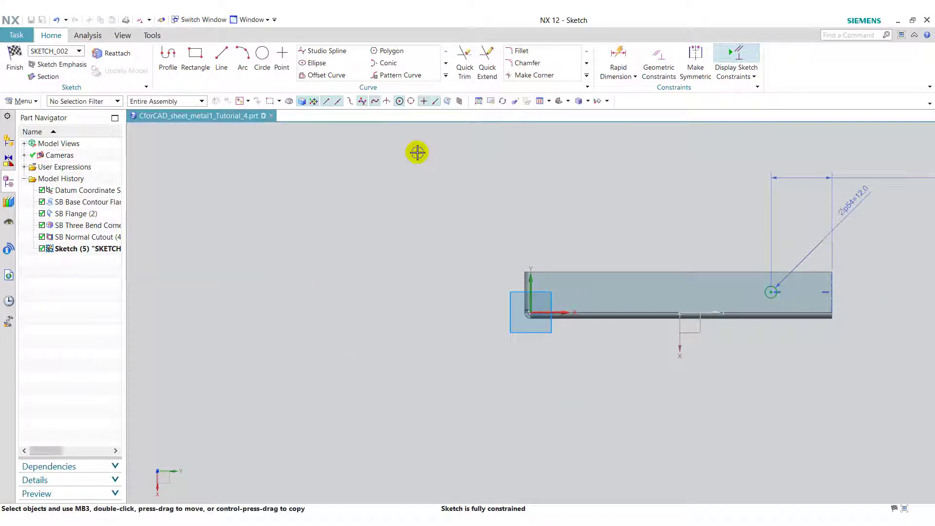
- Pattern the circle along the horizontal axis (3 copies, 100 mm pitch) and cut through the top flange
click(402, 77)
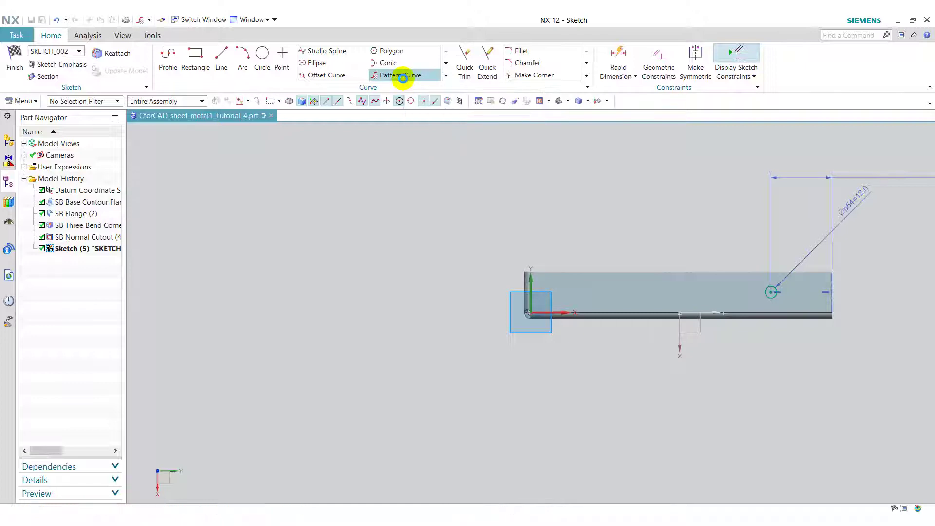
click(771, 293)
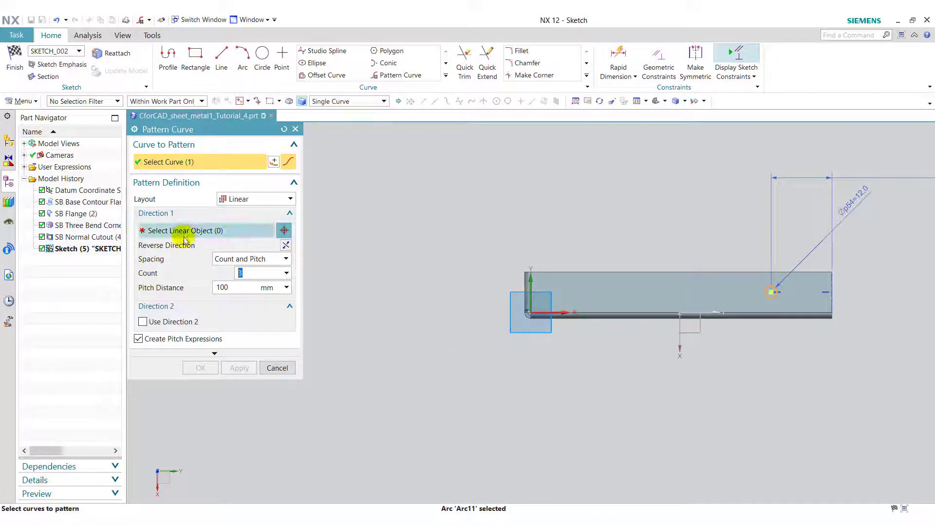
click(560, 312)
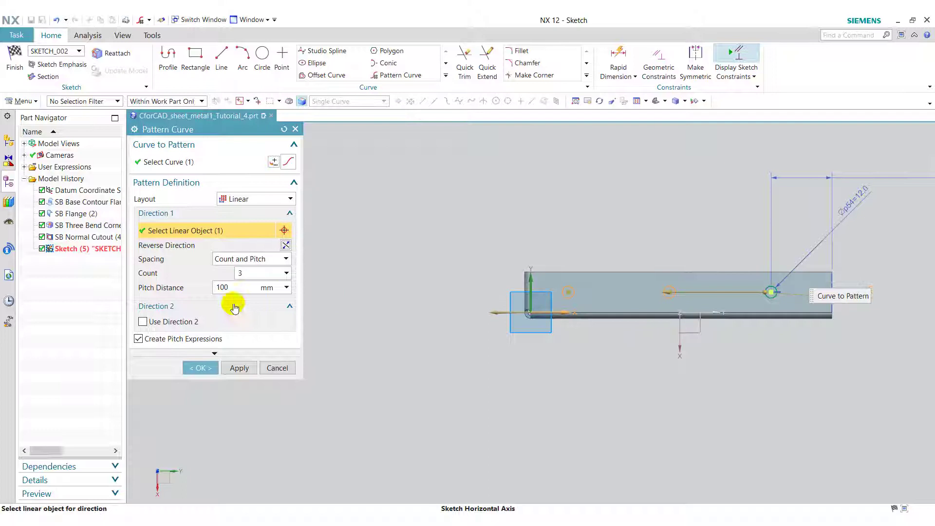
click(201, 367)
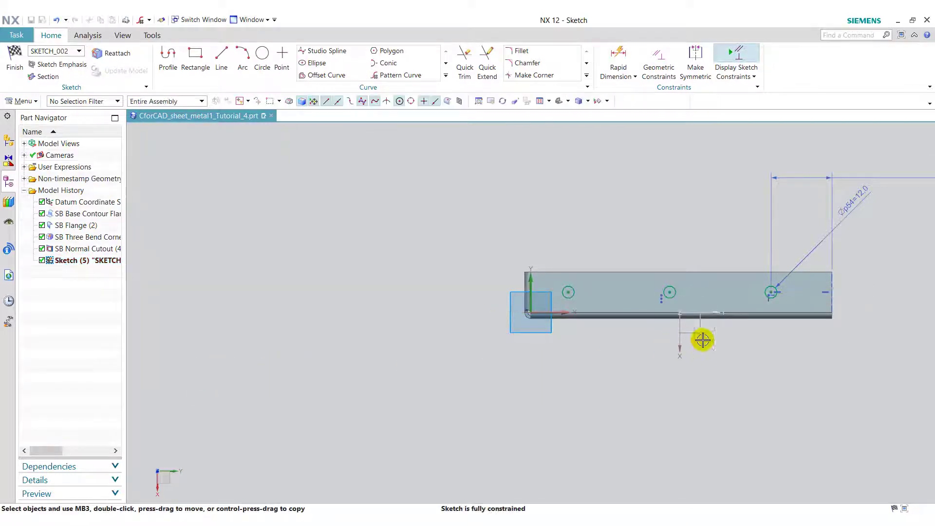
click(23, 57)
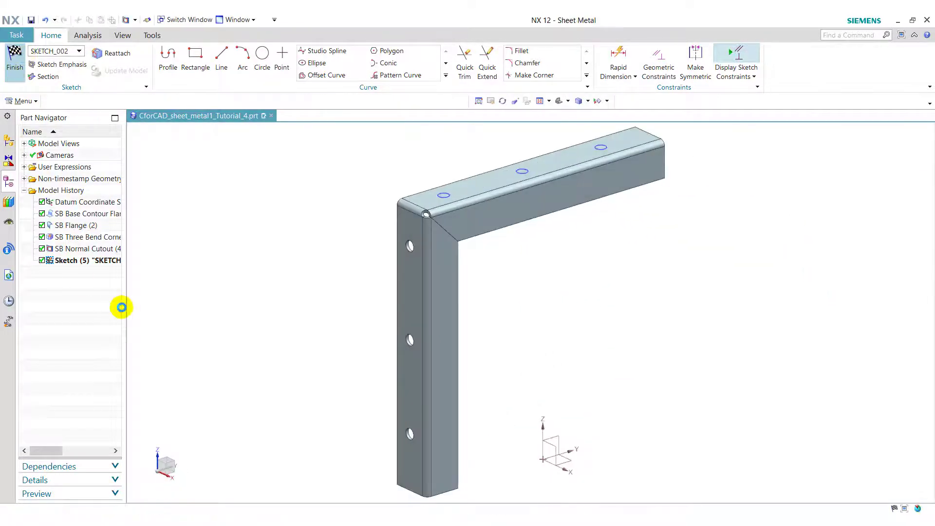
click(202, 346)
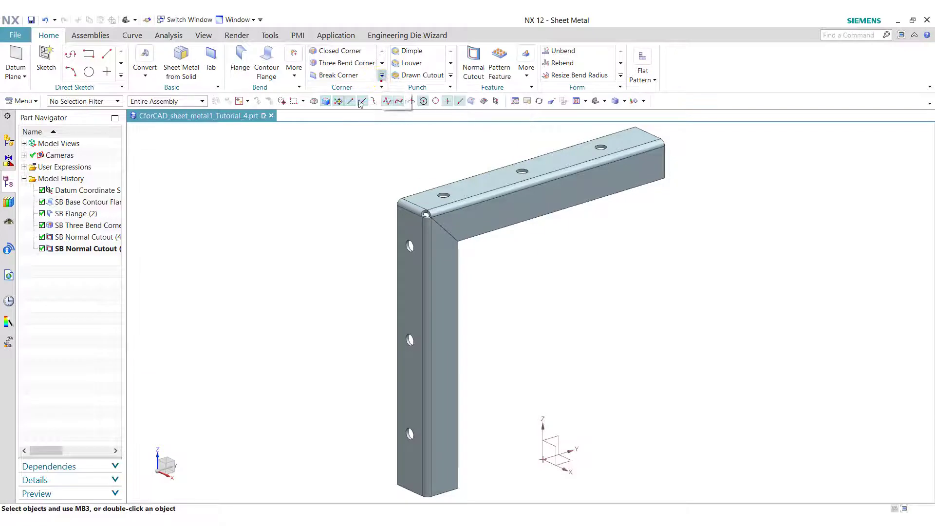
- Start a 5 mm symmetric chamfer and pick the first two flange hole edges
click(382, 75)
click(336, 85)
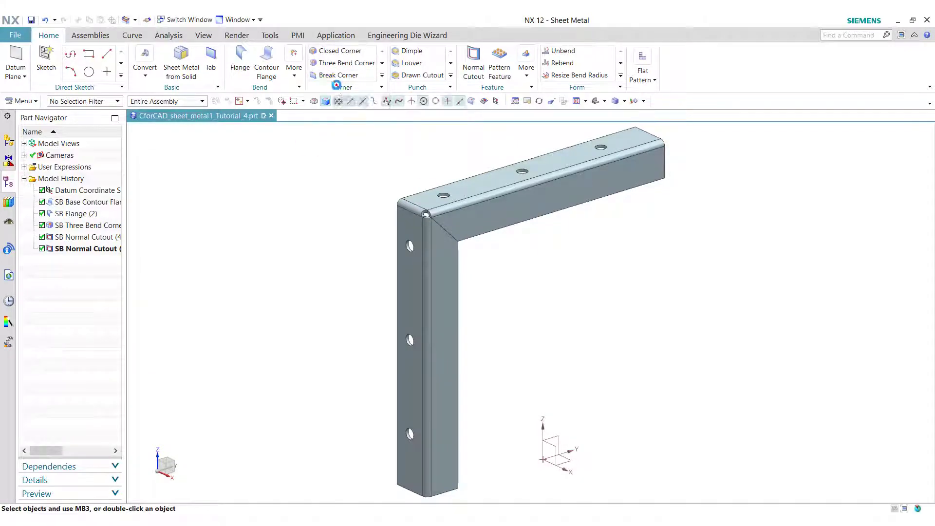
middle_drag(489, 282, 480, 309)
scroll(485, 327, up, 5)
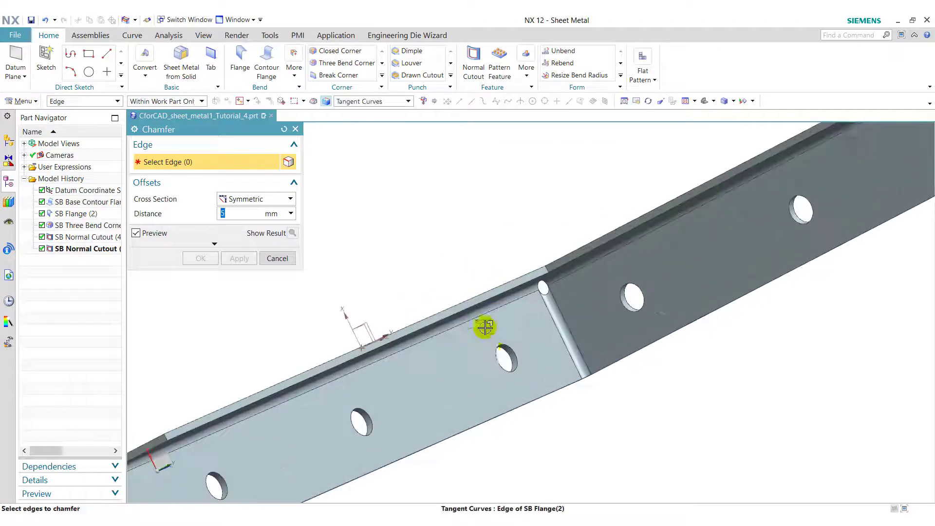
click(503, 345)
click(366, 406)
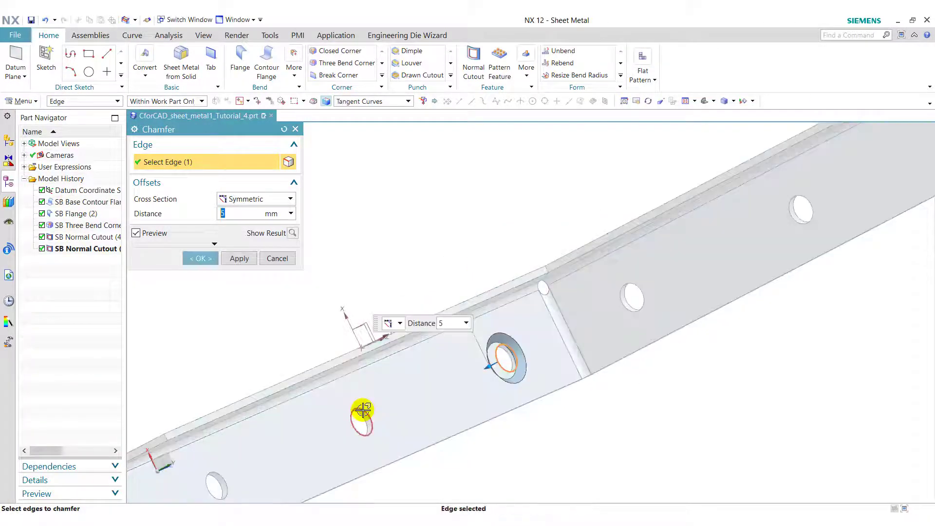
- Add the remaining four hole edges and apply the six-hole 5 mm chamfer
click(217, 472)
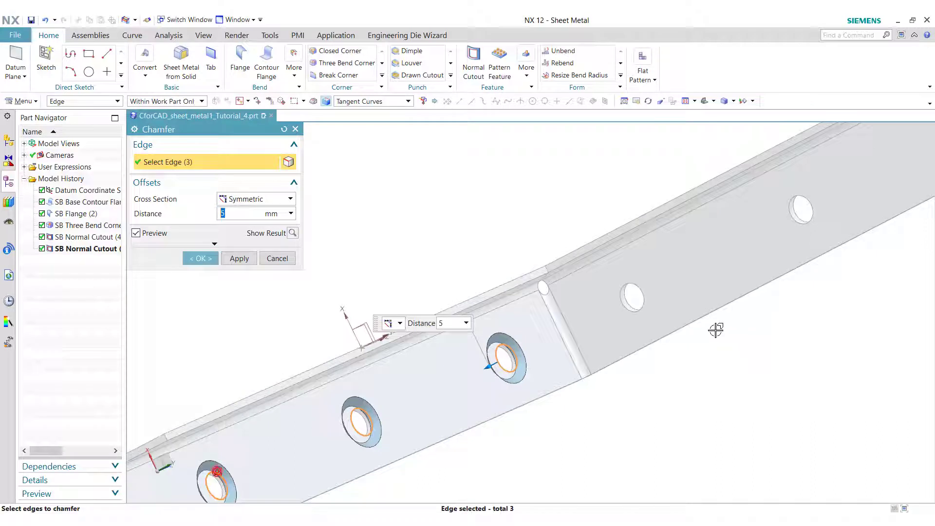
click(645, 300)
click(811, 213)
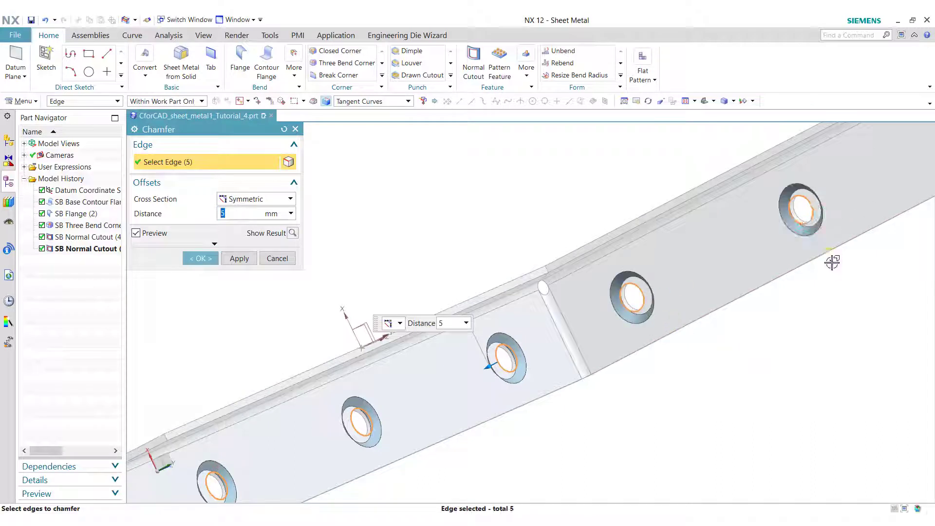
shift+middle_drag(832, 262, 580, 286)
click(725, 150)
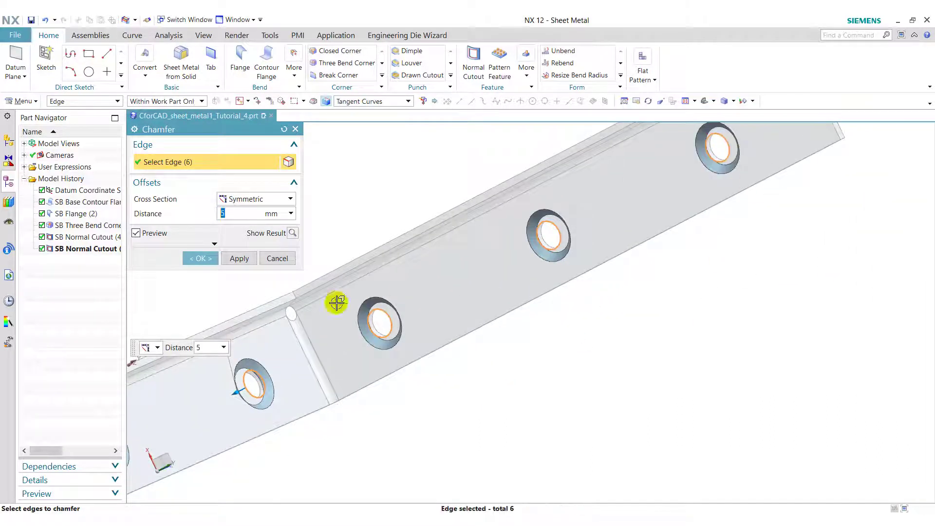
click(199, 261)
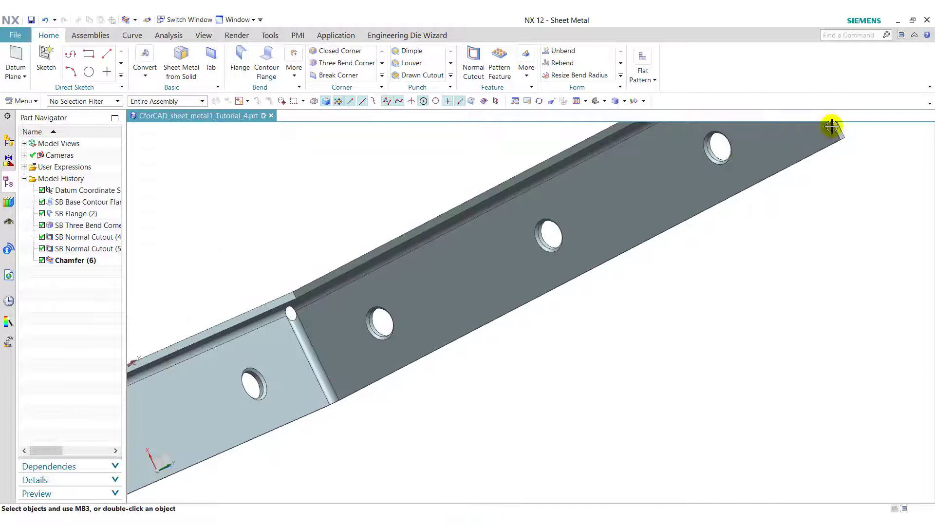
click(594, 102)
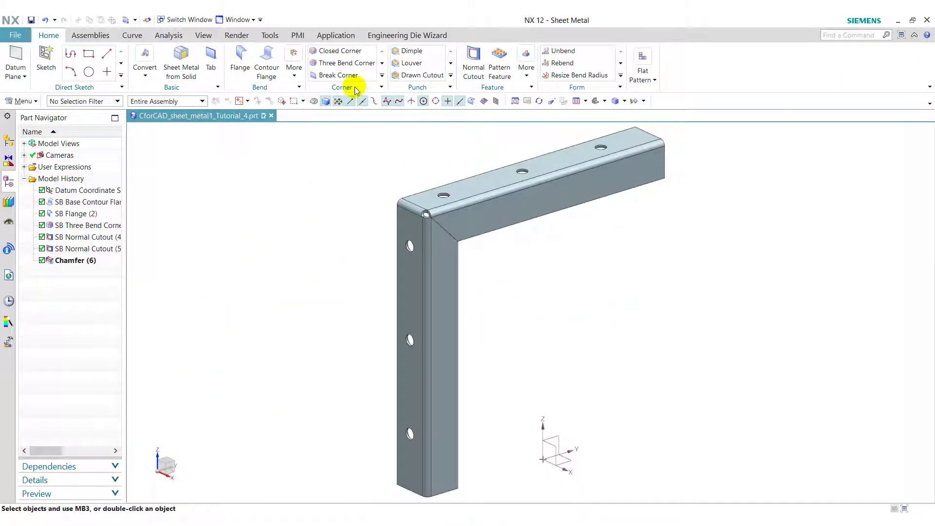
- Blend the top flange end edge and other outer corner edges with a 15 mm radius
click(339, 75)
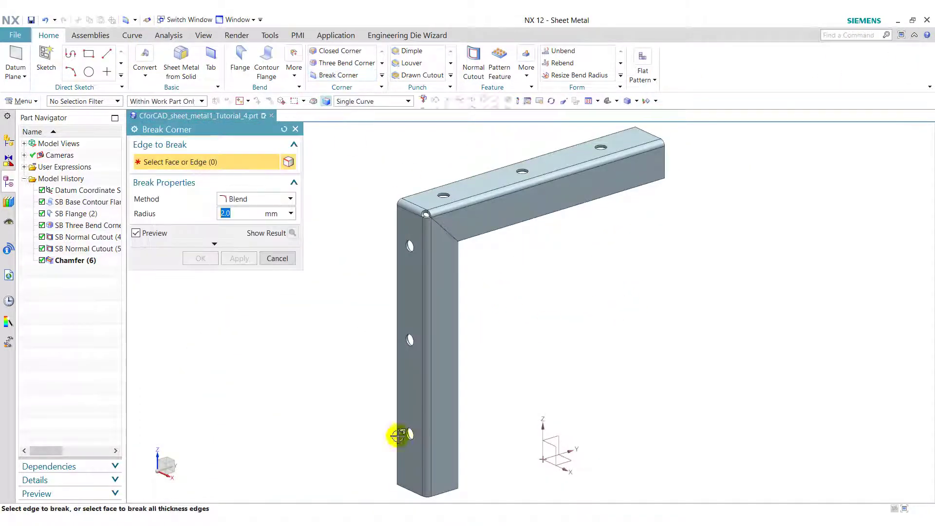
click(248, 203)
click(249, 213)
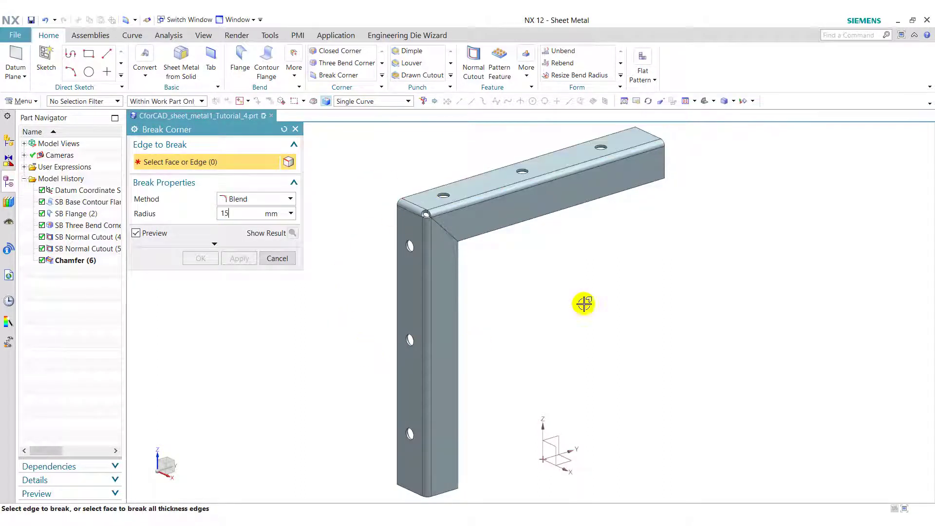
click(663, 173)
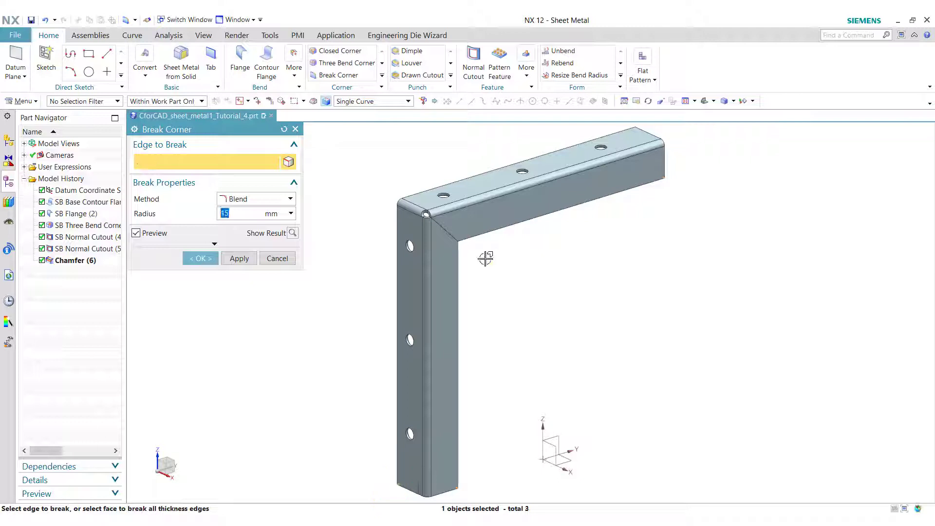
click(444, 234)
click(461, 248)
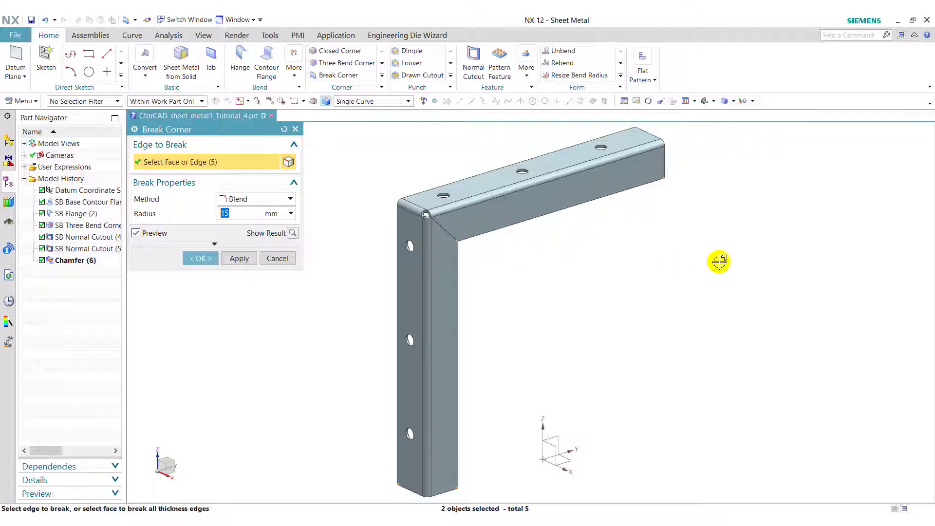
middle_drag(719, 261, 701, 169)
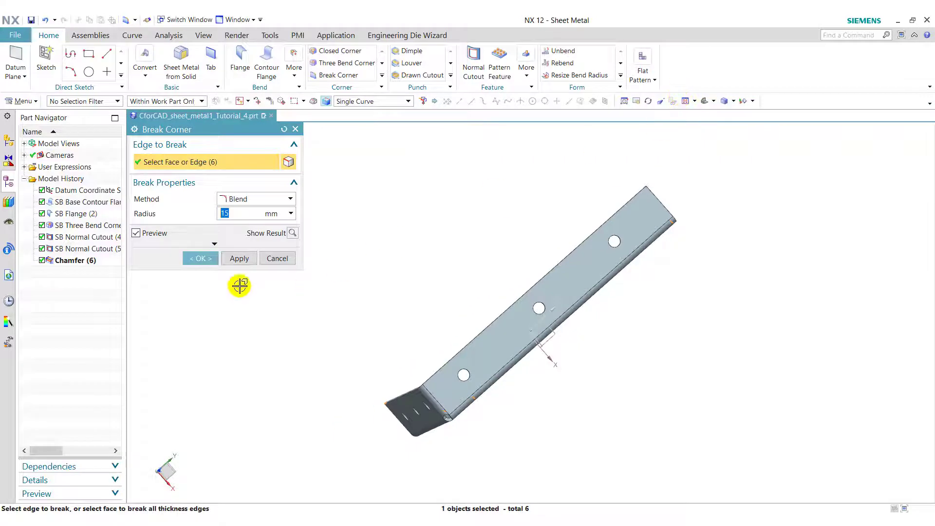
click(200, 258)
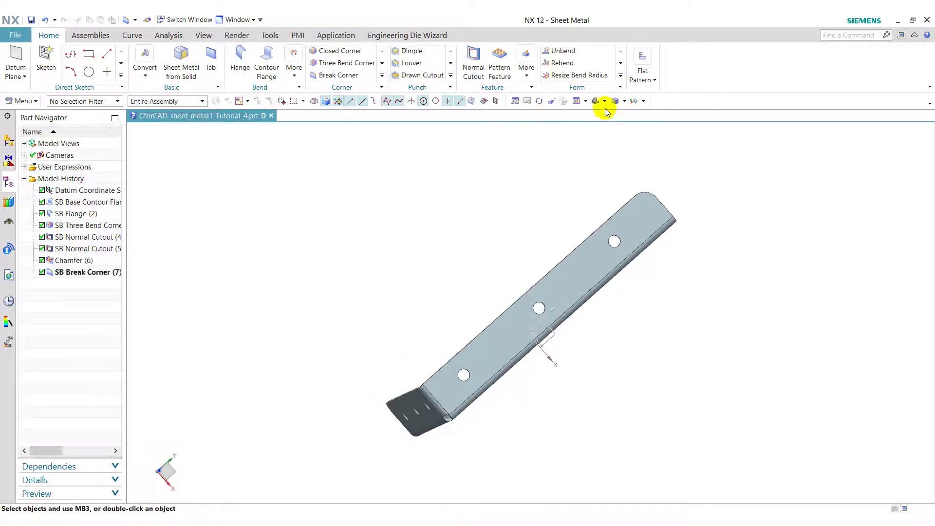
click(598, 102)
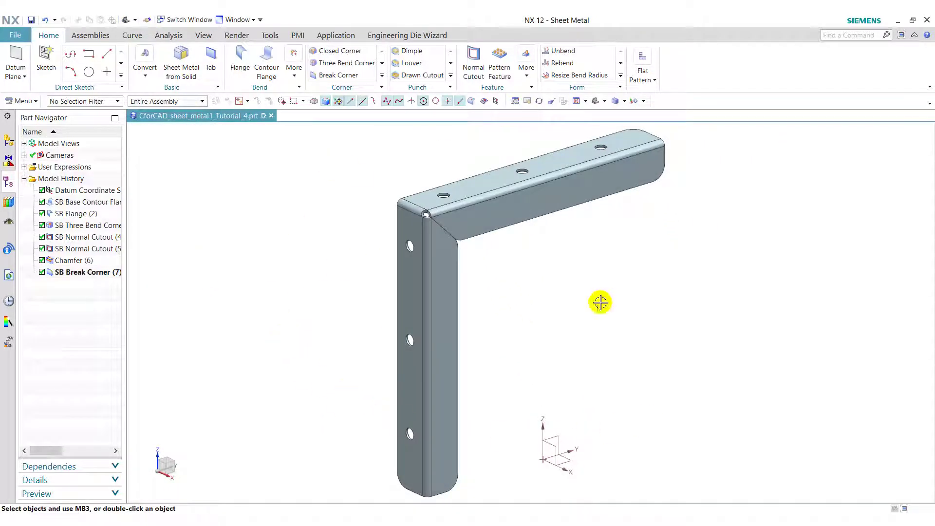
- Recolour the sheet-metal solid body blue using Edit Object Display
click(204, 36)
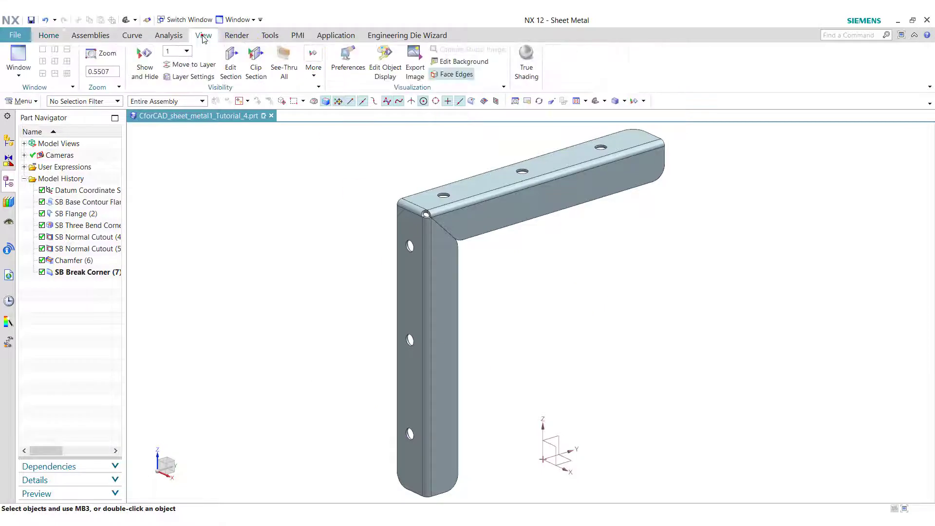
click(385, 61)
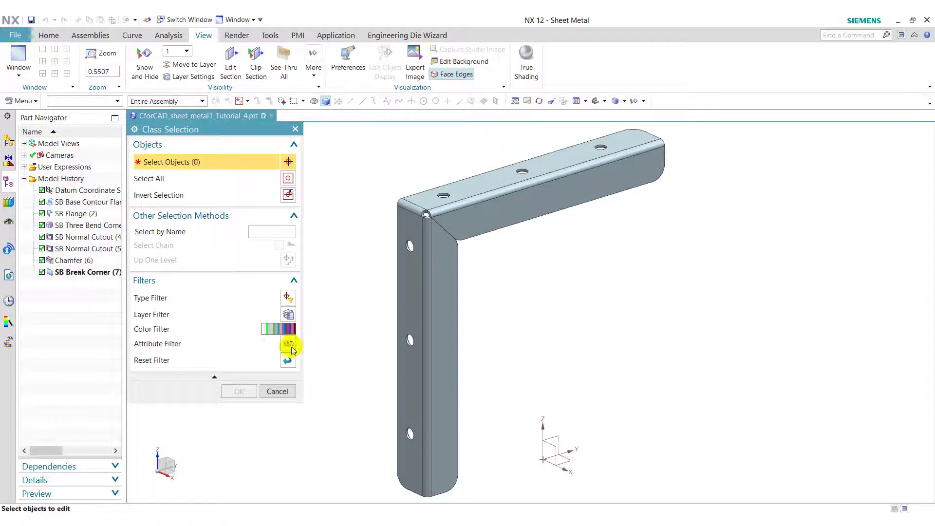
click(437, 258)
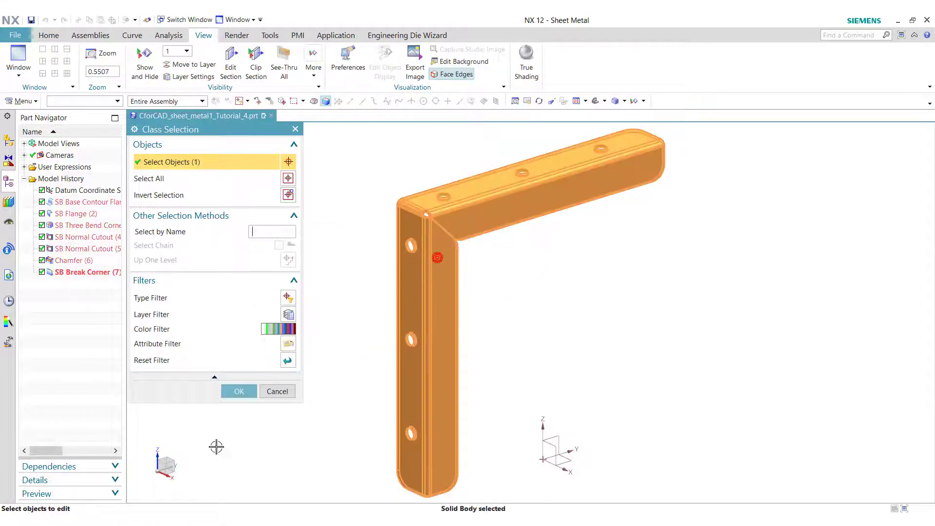
click(238, 391)
click(280, 192)
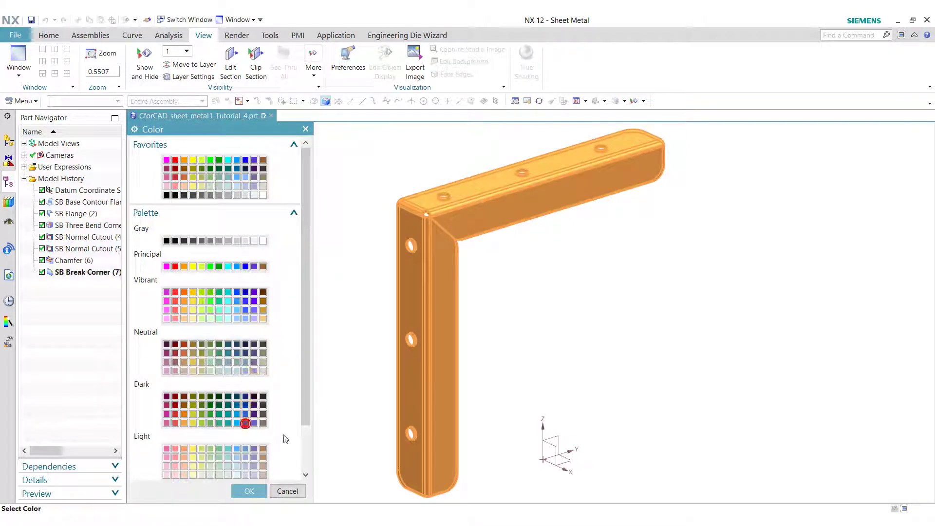
click(248, 491)
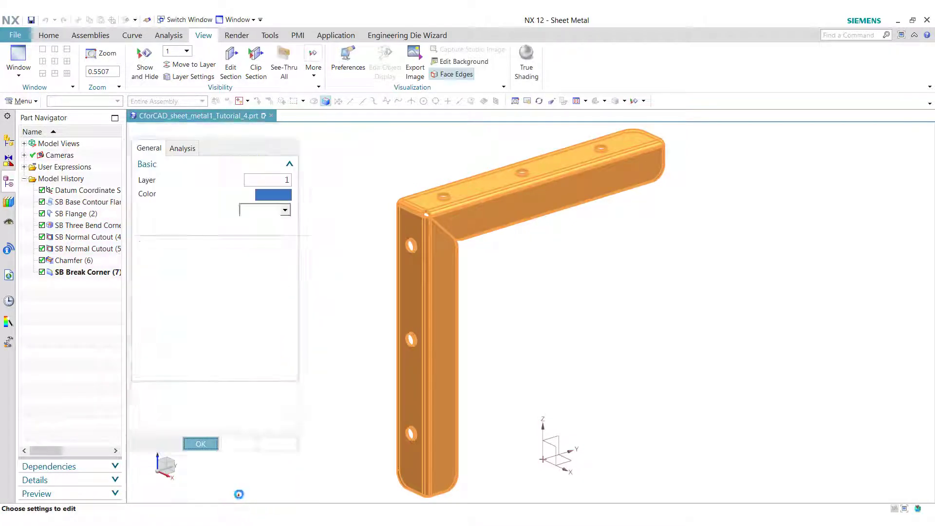
click(201, 443)
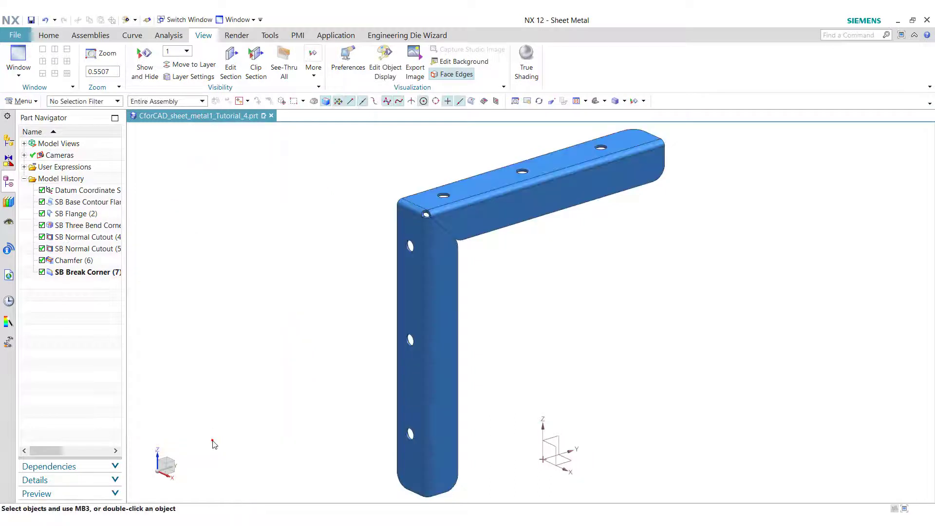
- Switch to Shaded display without edges, and hide all sketches and the datum coordinate system
click(625, 102)
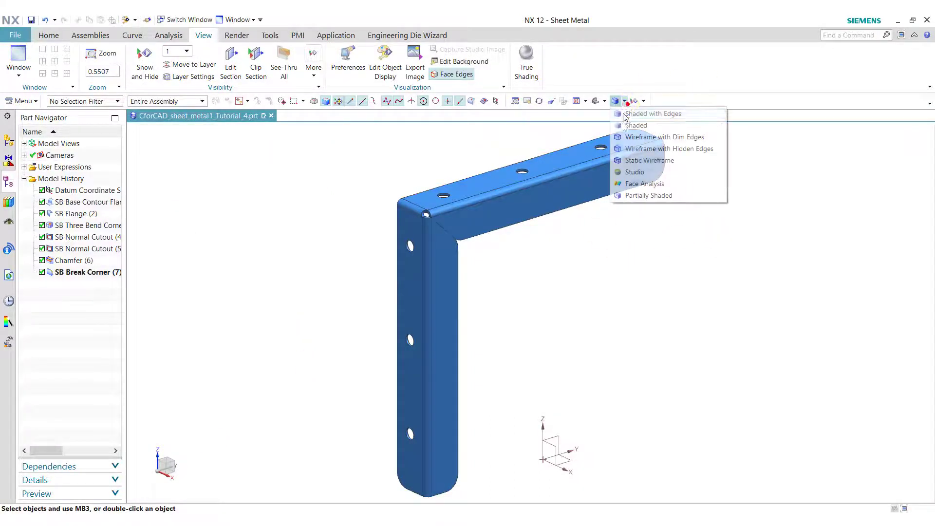
click(638, 124)
click(636, 101)
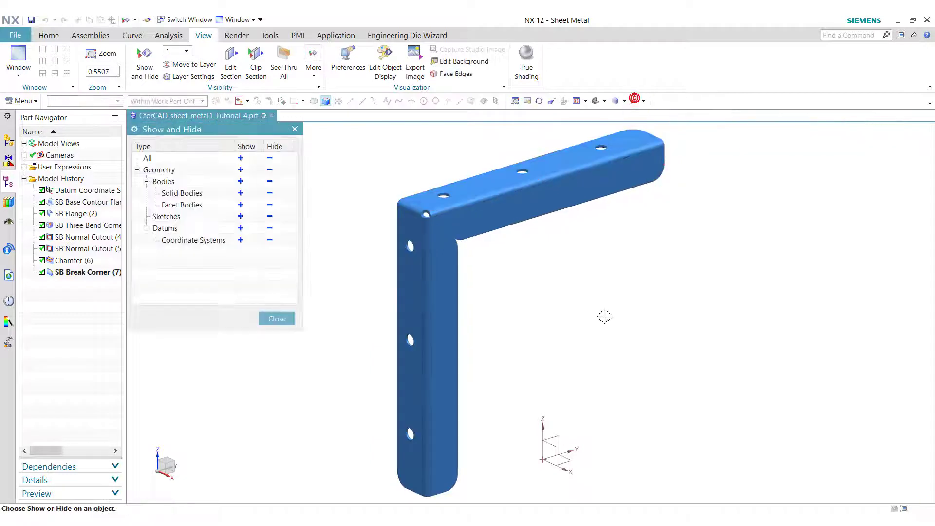
click(287, 217)
click(271, 229)
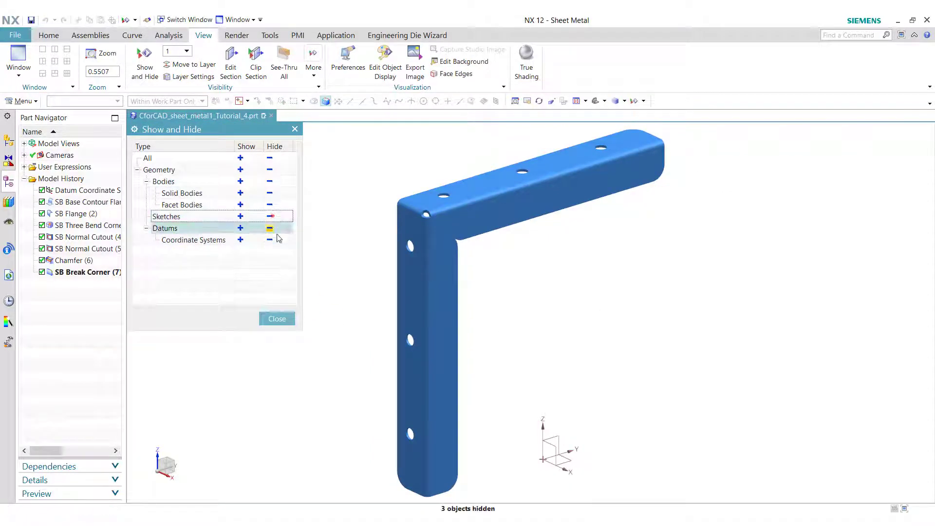